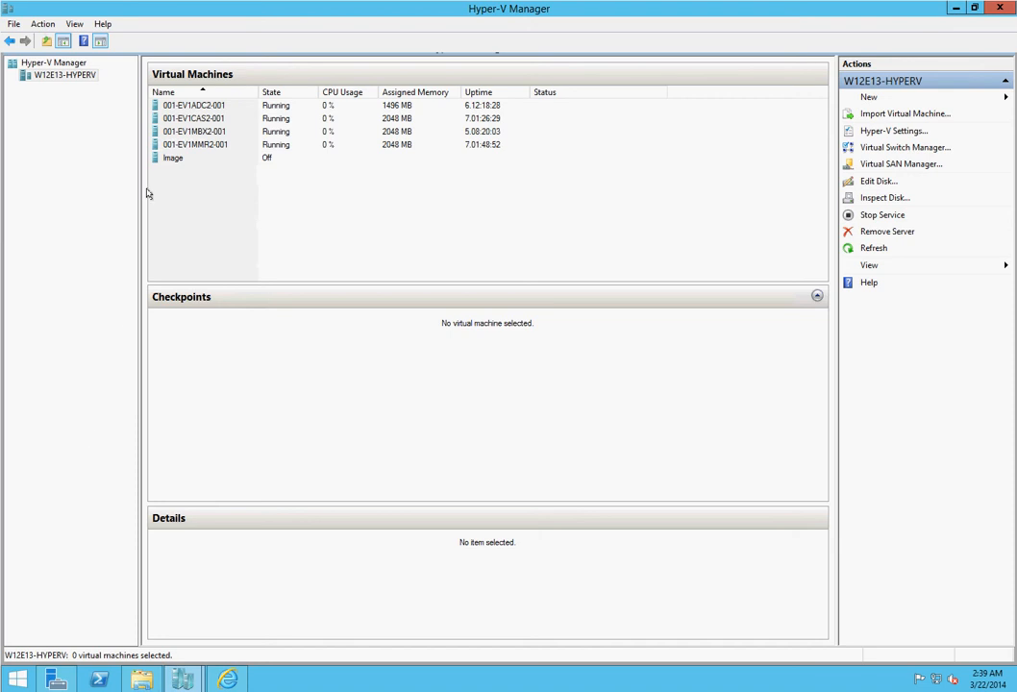
Review the networking details of the Image, 001-EV1CAS2-001, 001-EV1MBX2-001 and 001-EV1MMR2-001 virtual machines
click(176, 164)
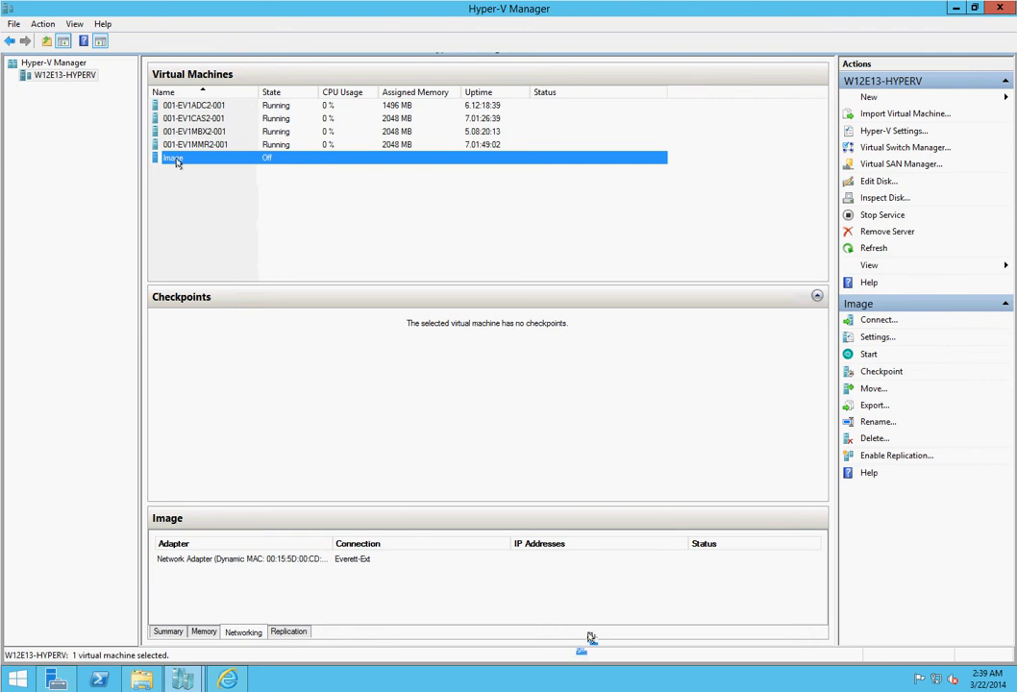
click(191, 117)
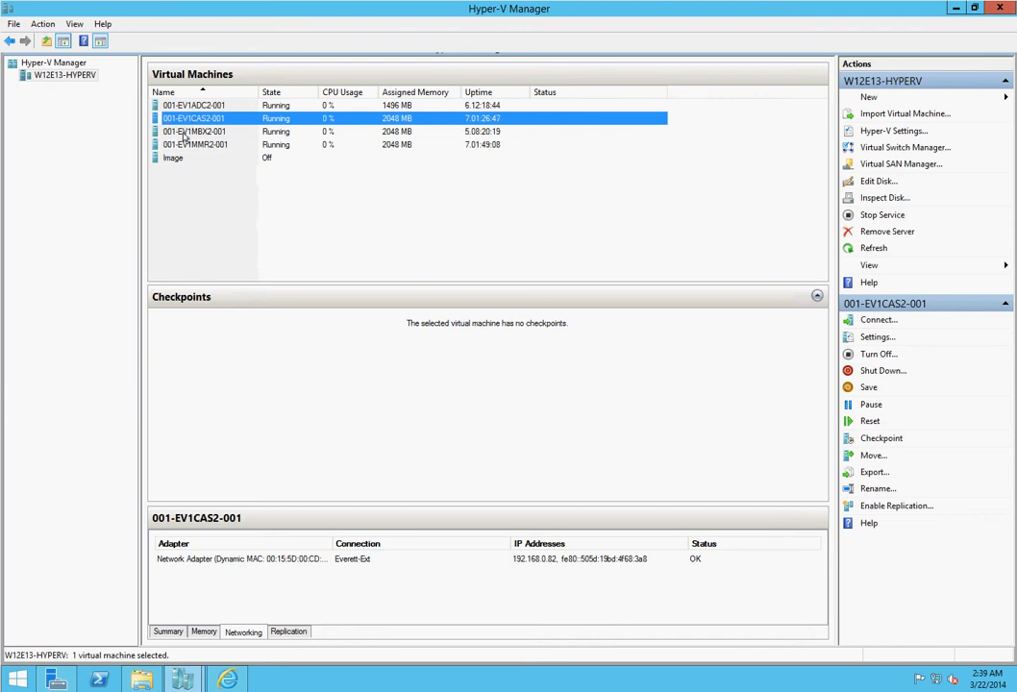
click(188, 133)
click(192, 145)
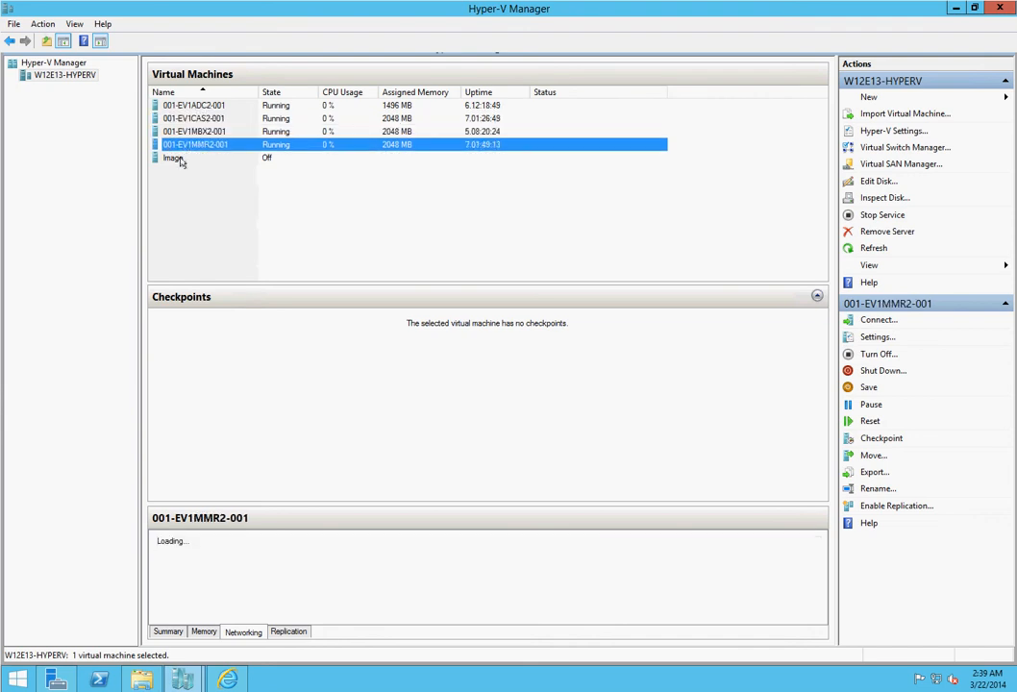
click(172, 159)
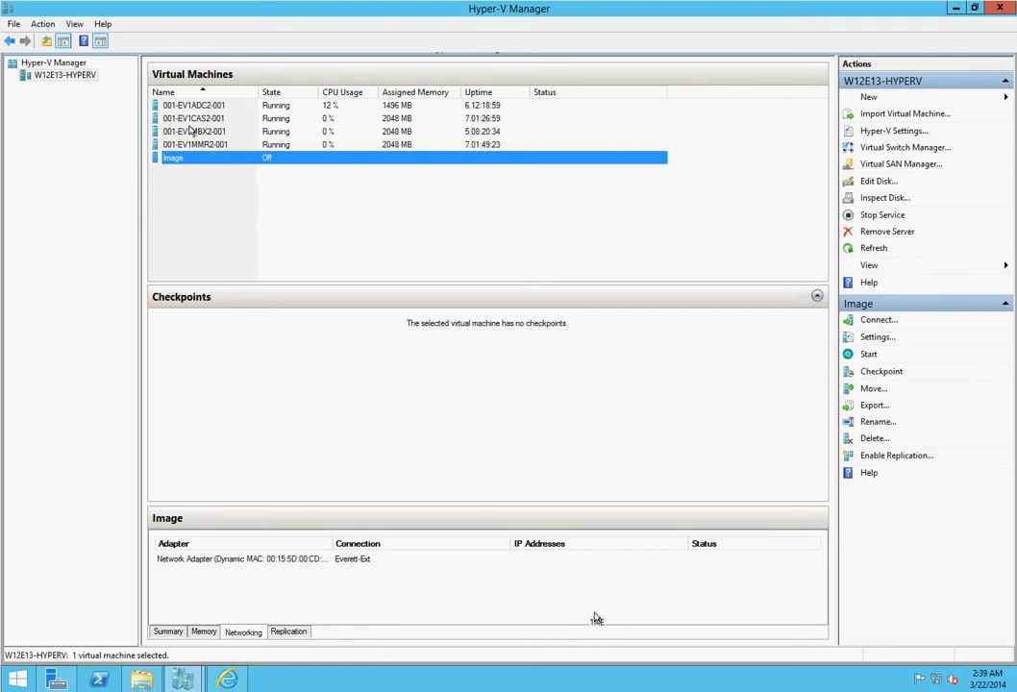
click(193, 121)
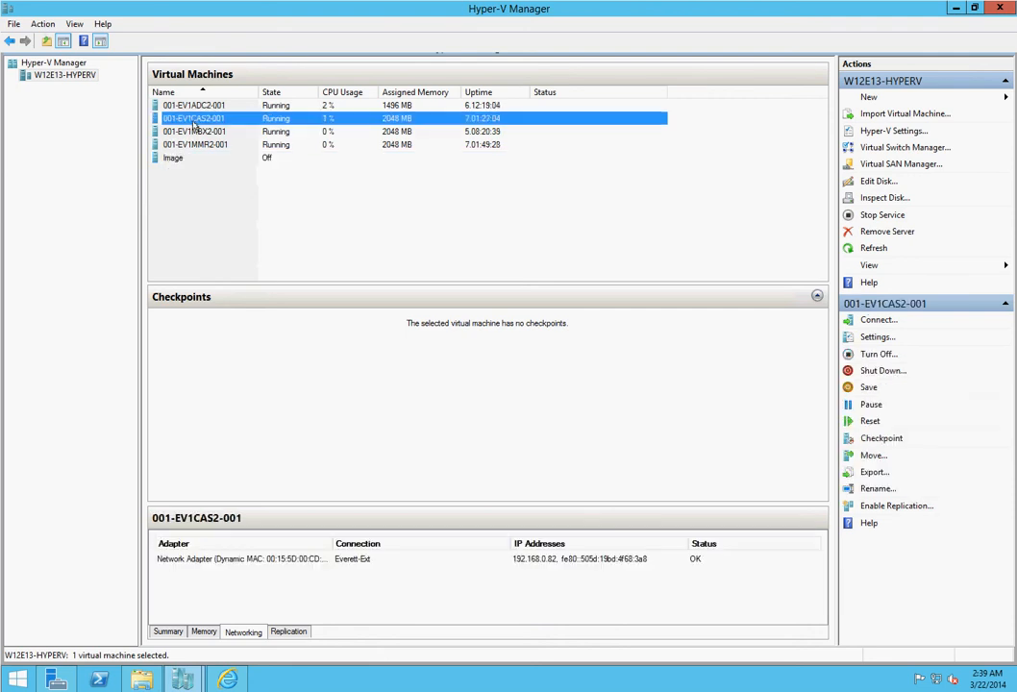
click(196, 132)
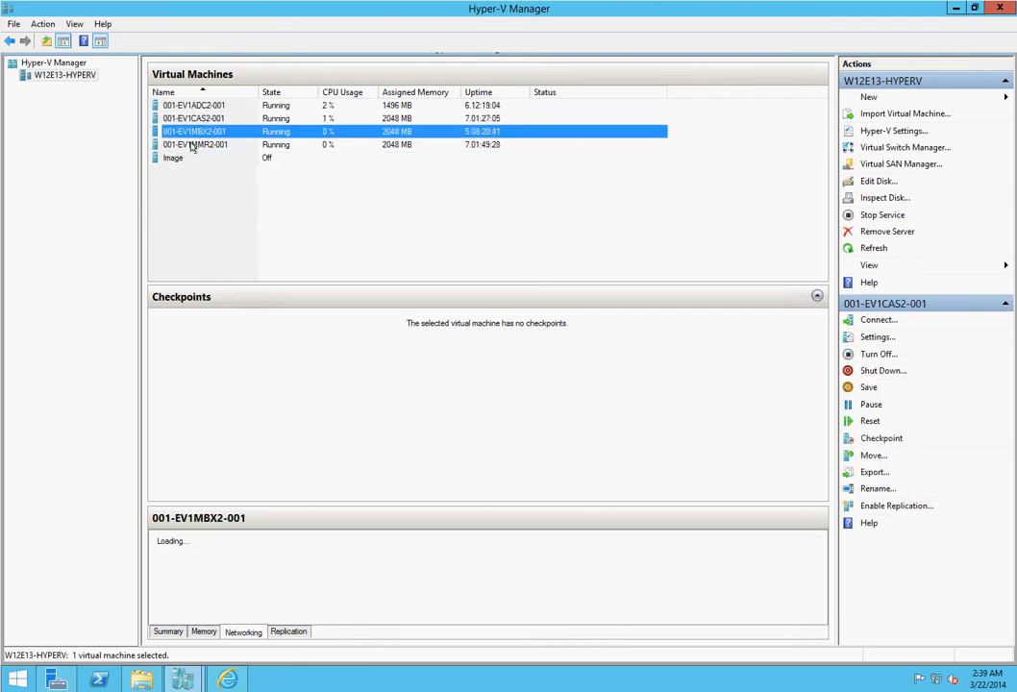
click(179, 160)
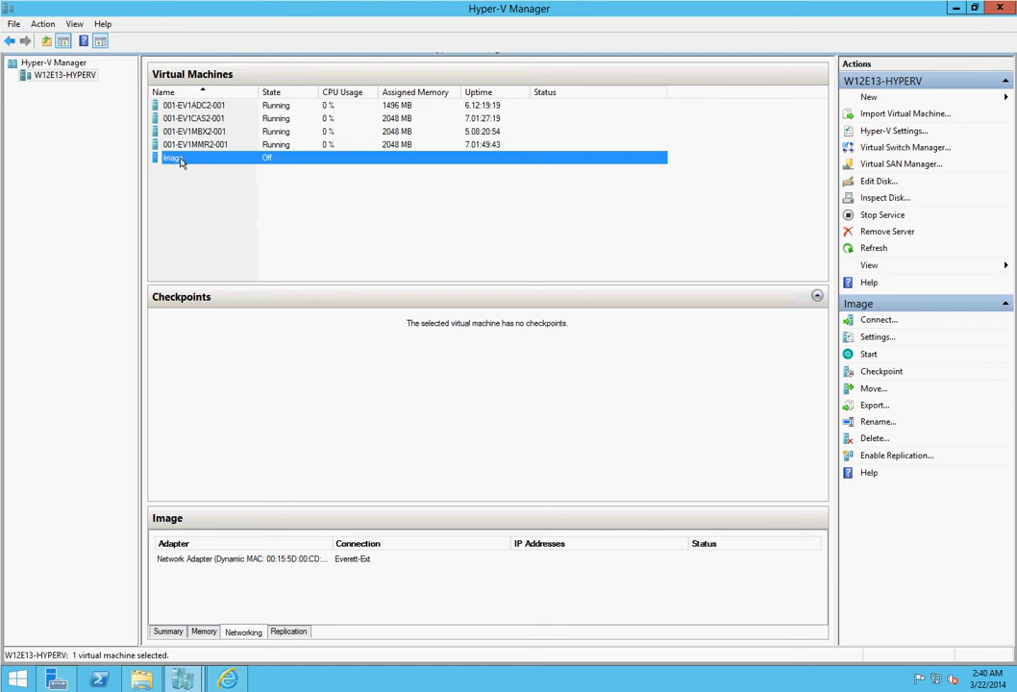
click(183, 145)
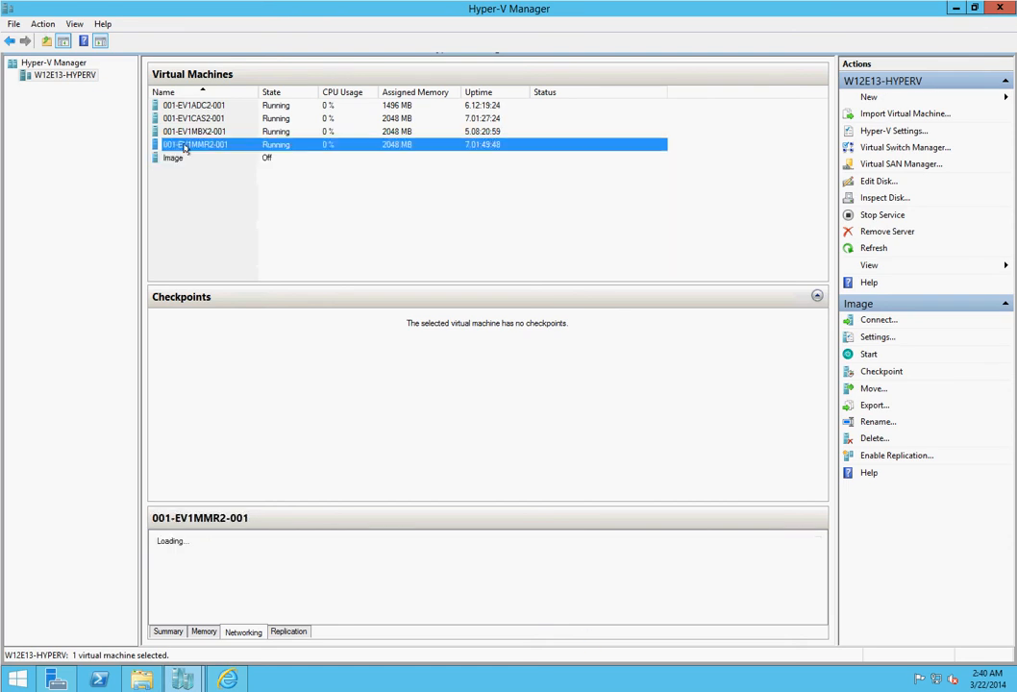
click(190, 131)
click(193, 119)
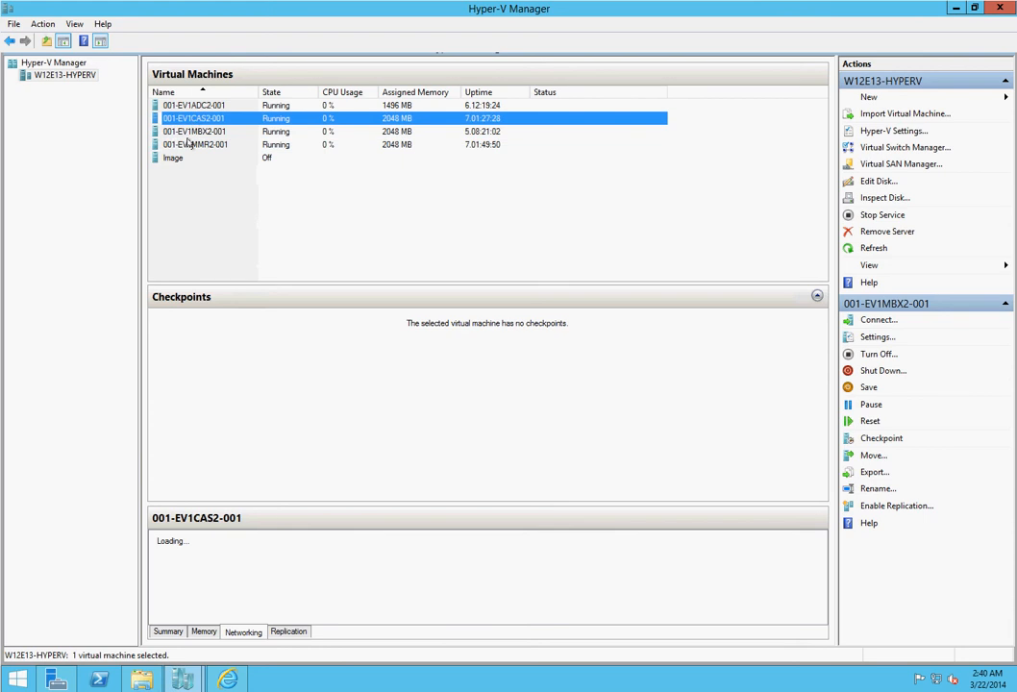
click(187, 131)
click(190, 145)
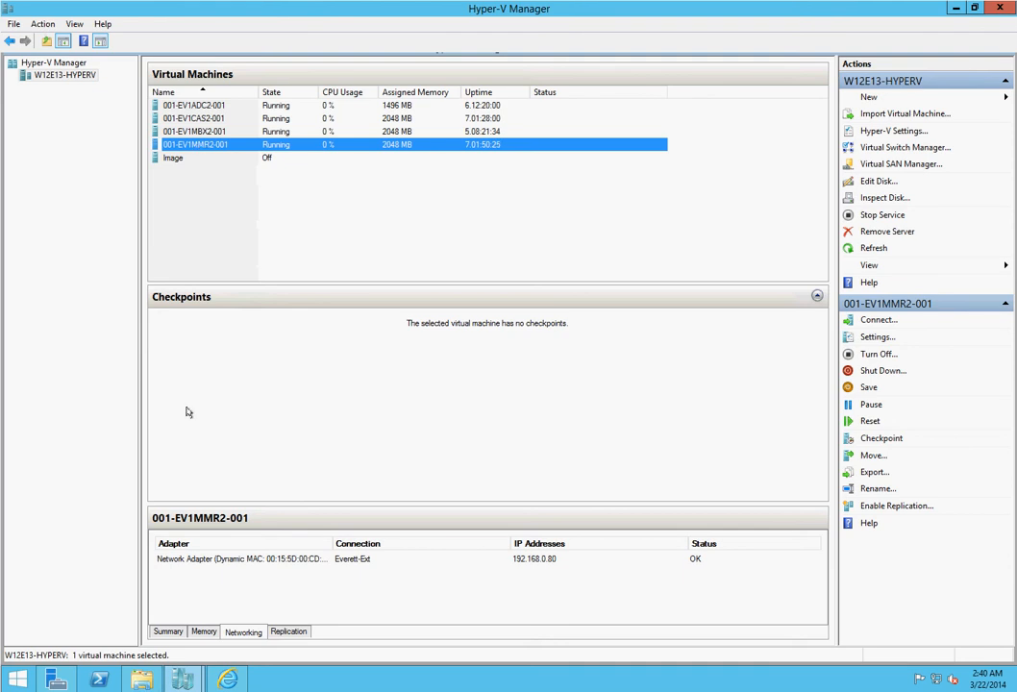
Export the Image virtual machine to the location F:
click(170, 160)
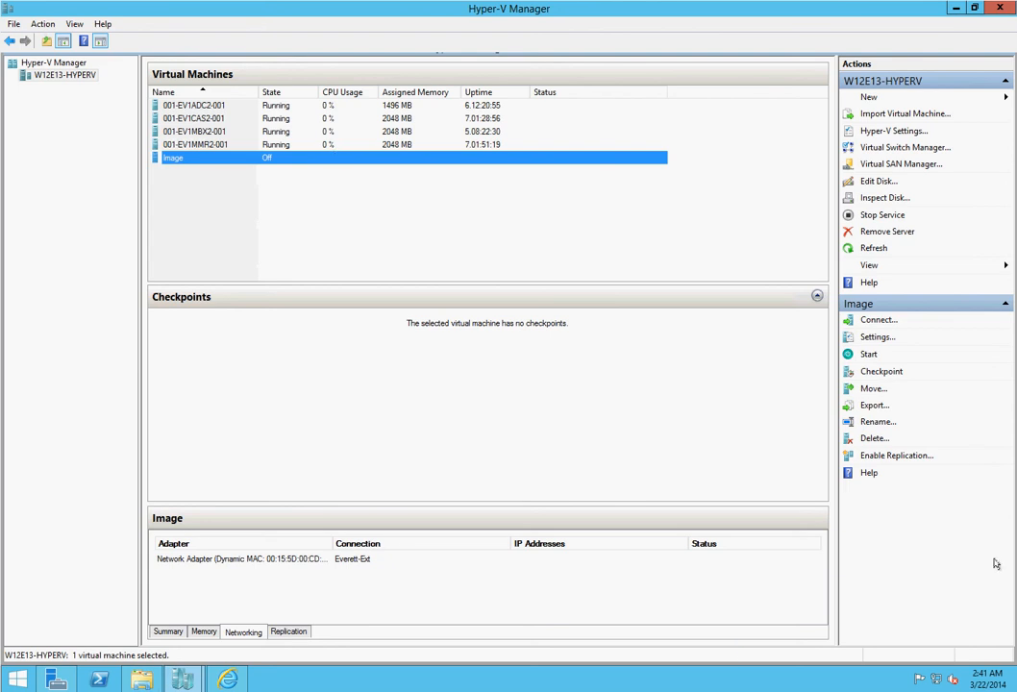
click(874, 407)
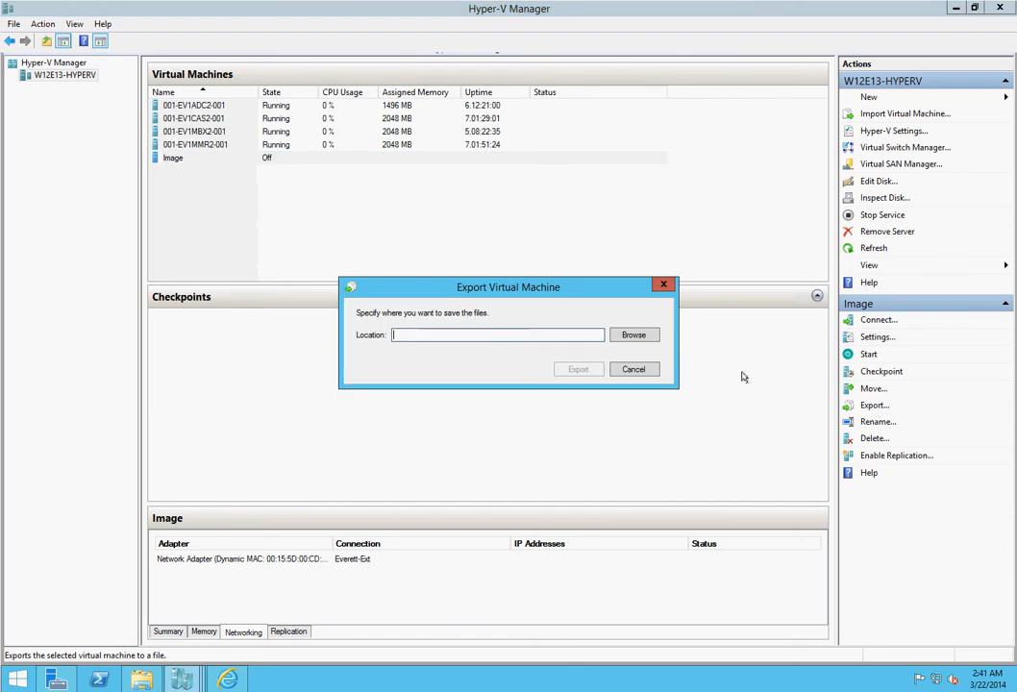
text(F:)
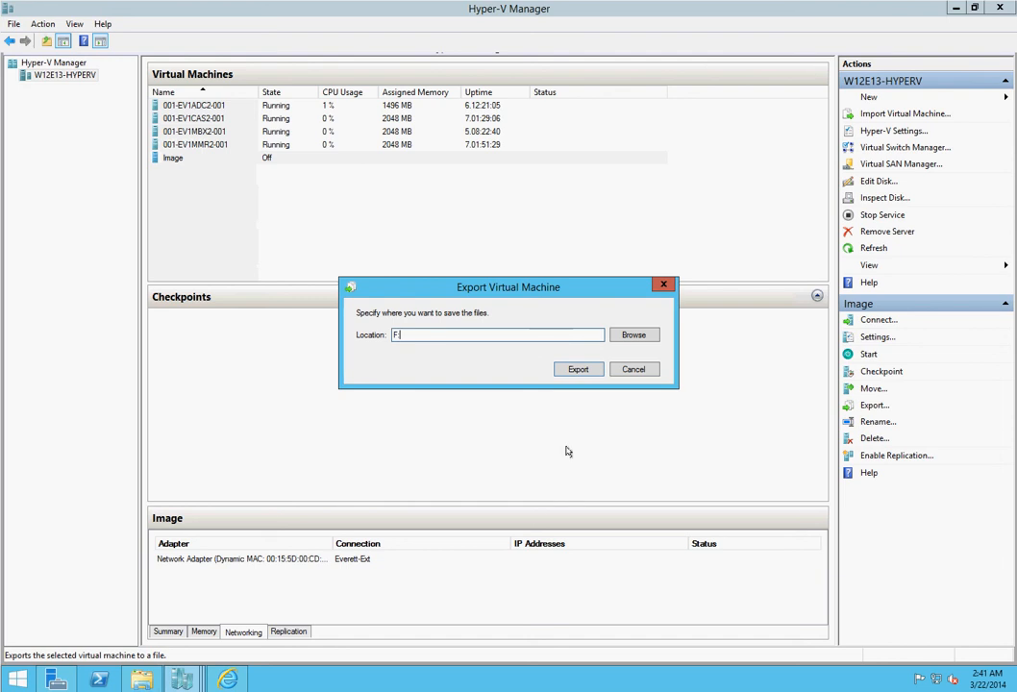
click(573, 372)
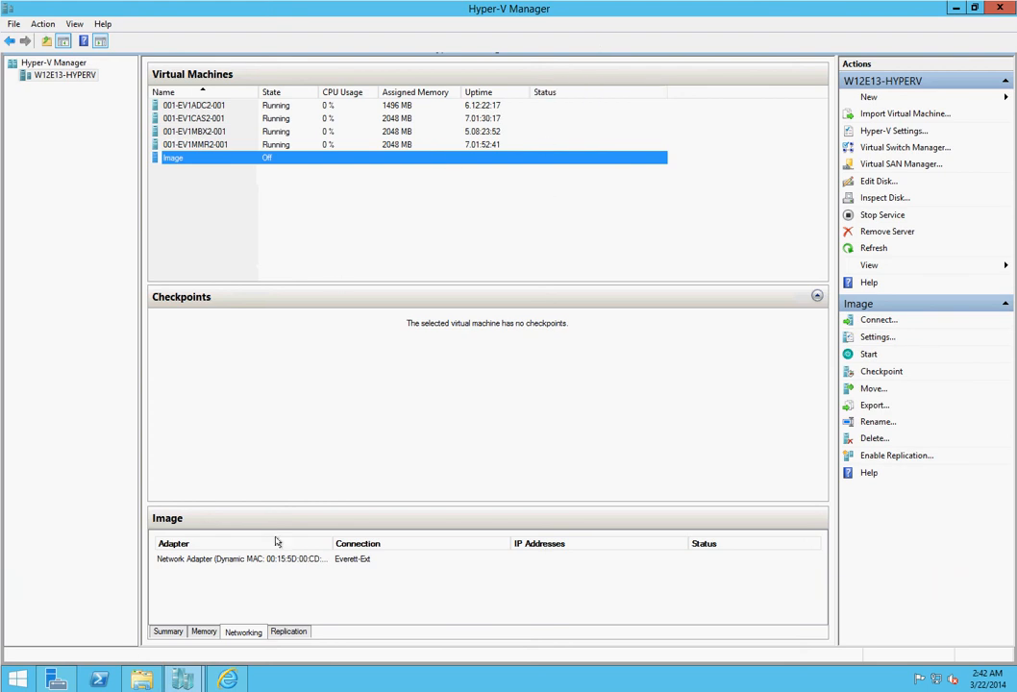
Switch to File Explorer and examine the exported Image folder on the f$ share, including its Virtual Hard Disks and Virtual Machines subfolders
mouse_move(141, 685)
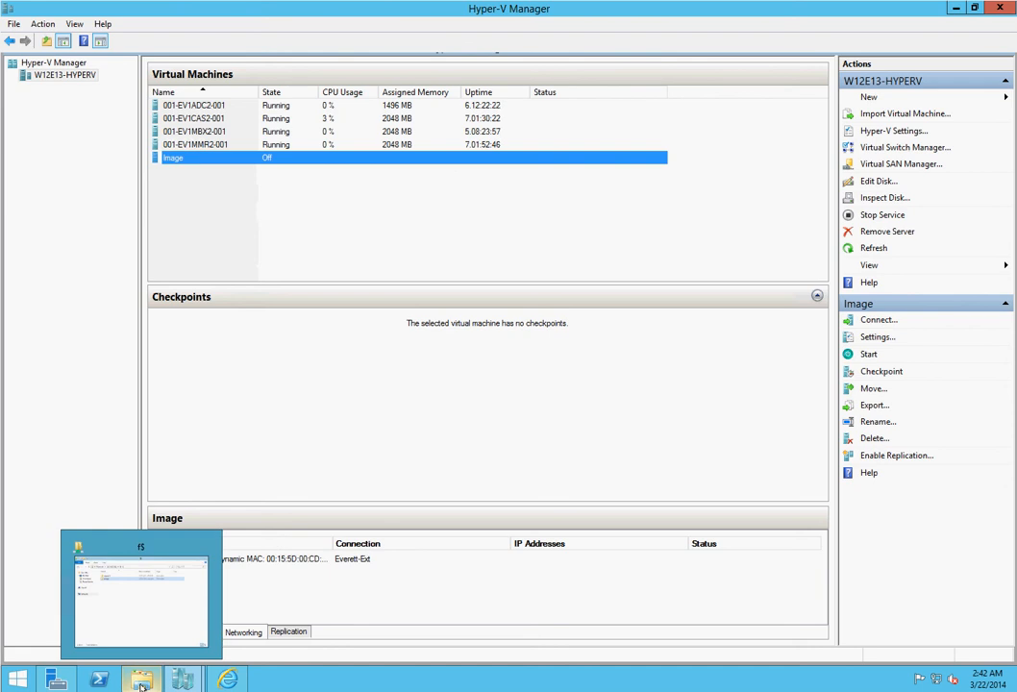
click(138, 620)
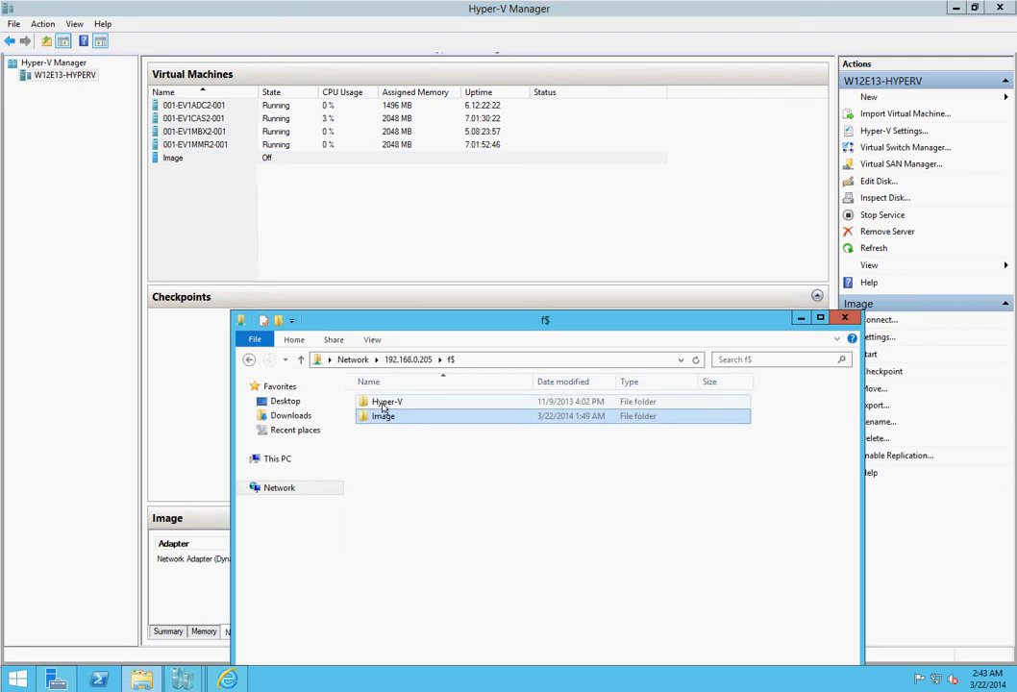
mouse_move(383, 418)
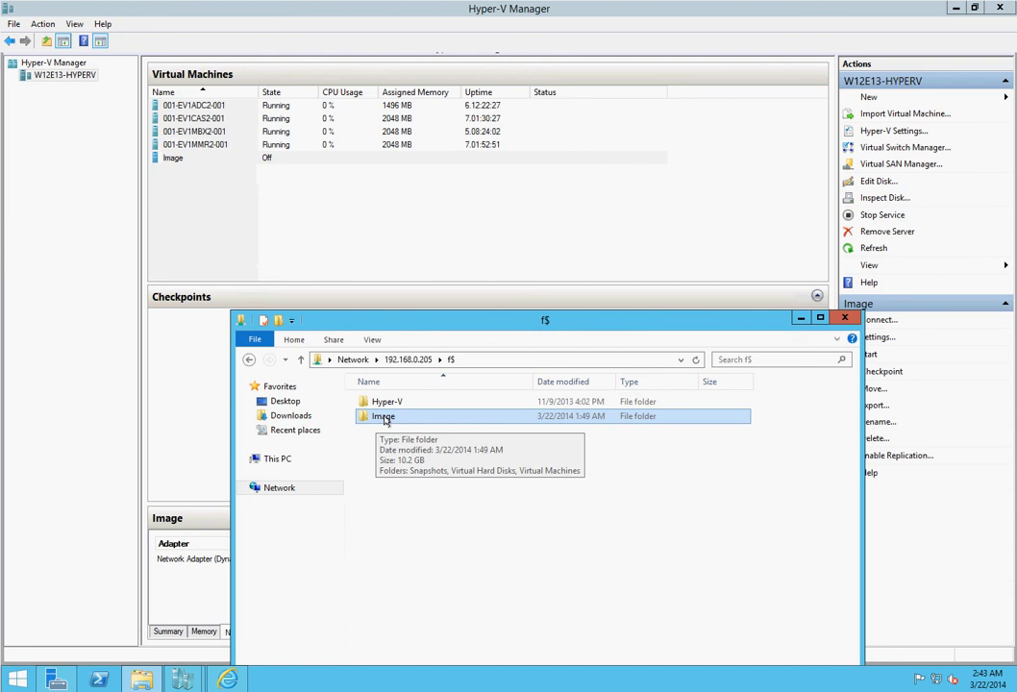
double_click(384, 417)
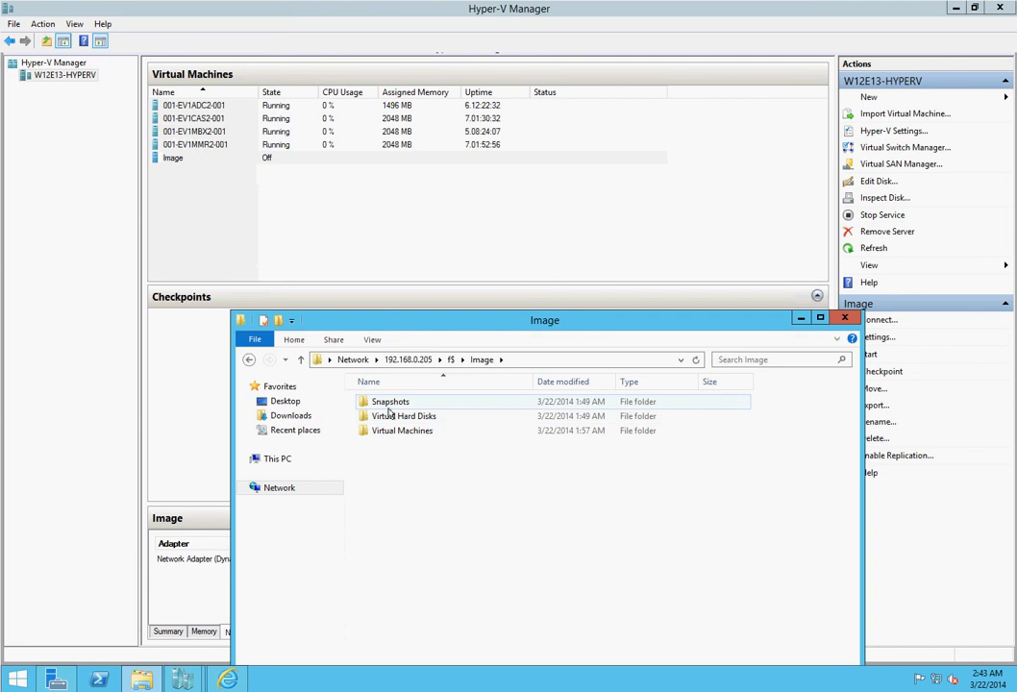
click(387, 403)
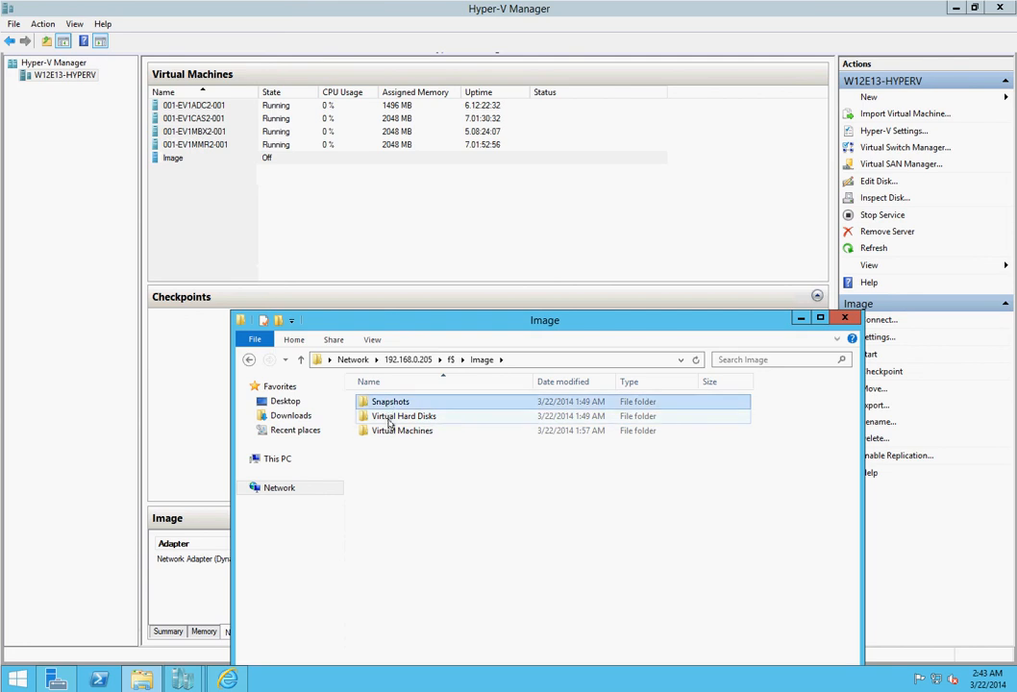
double_click(389, 419)
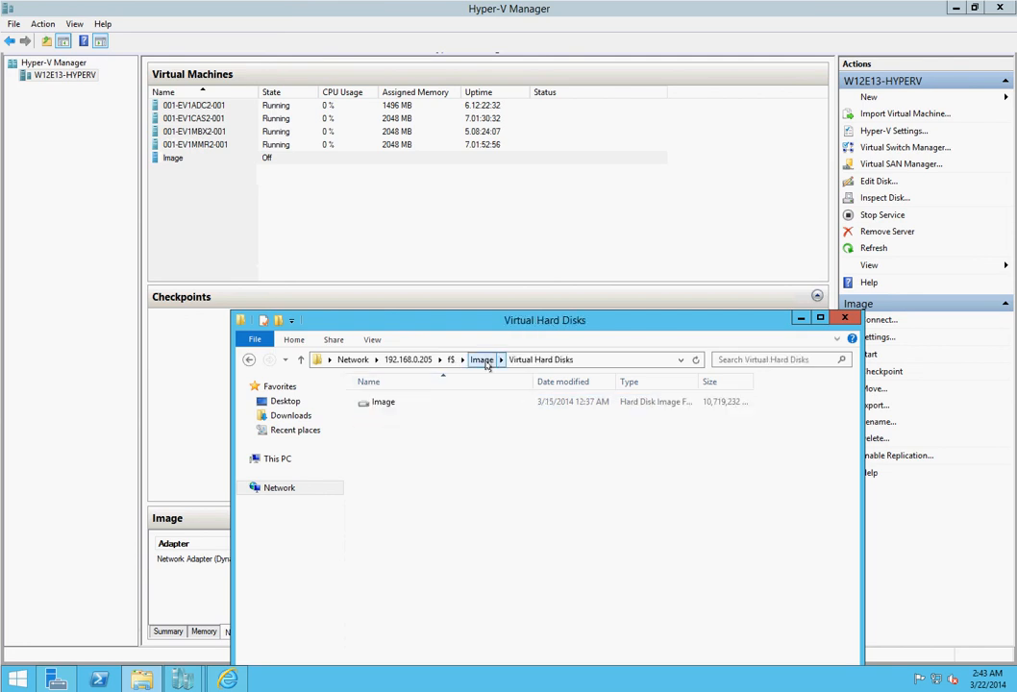
click(483, 361)
double_click(397, 430)
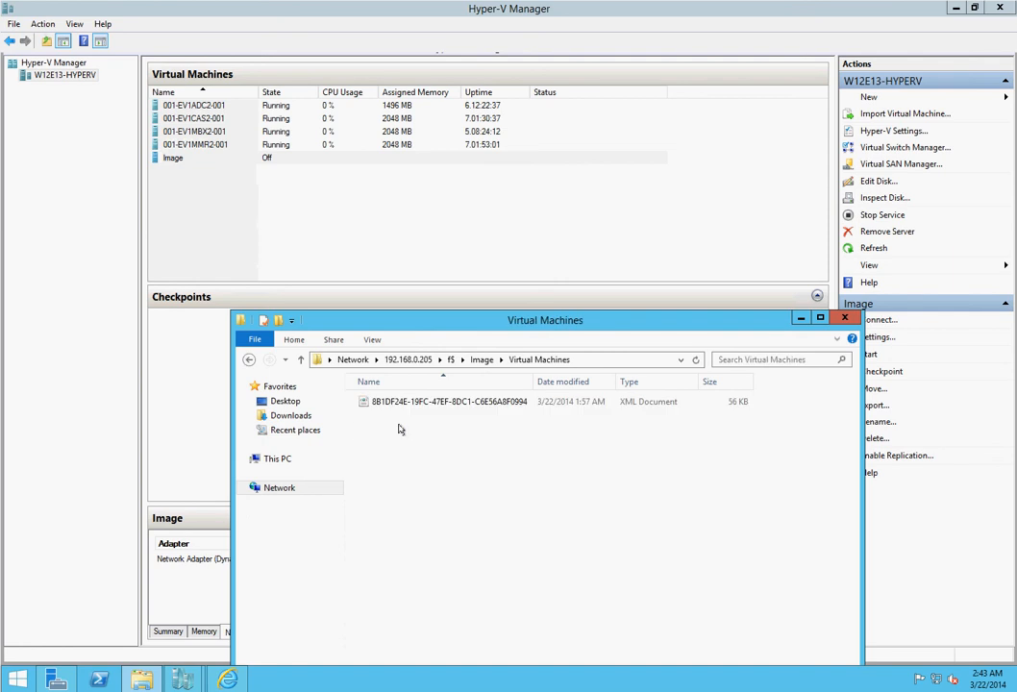
click(482, 359)
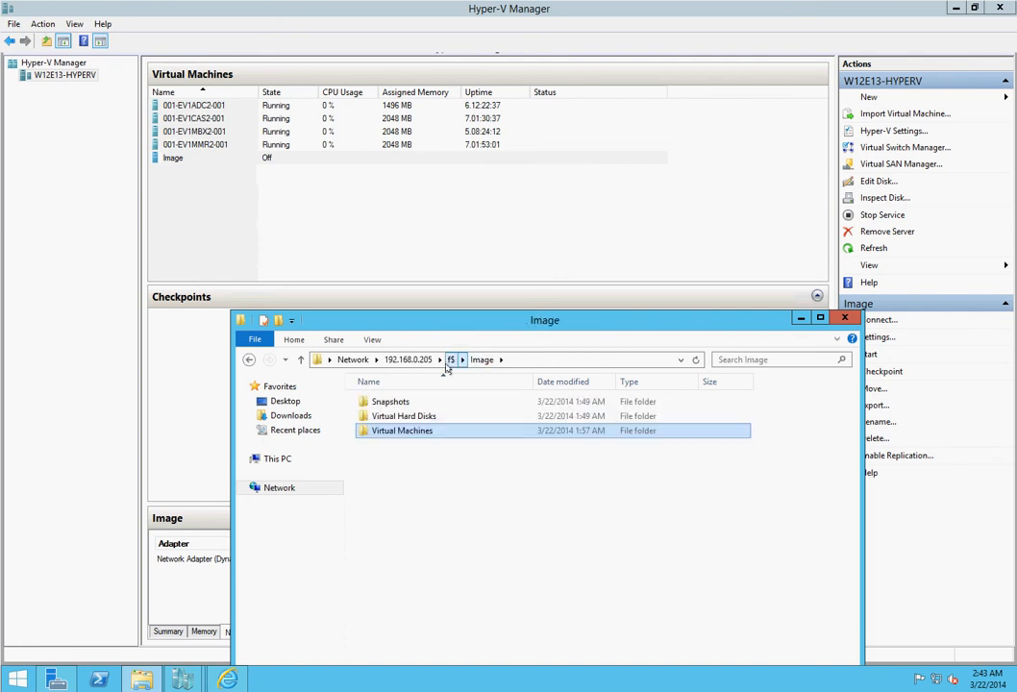
click(451, 360)
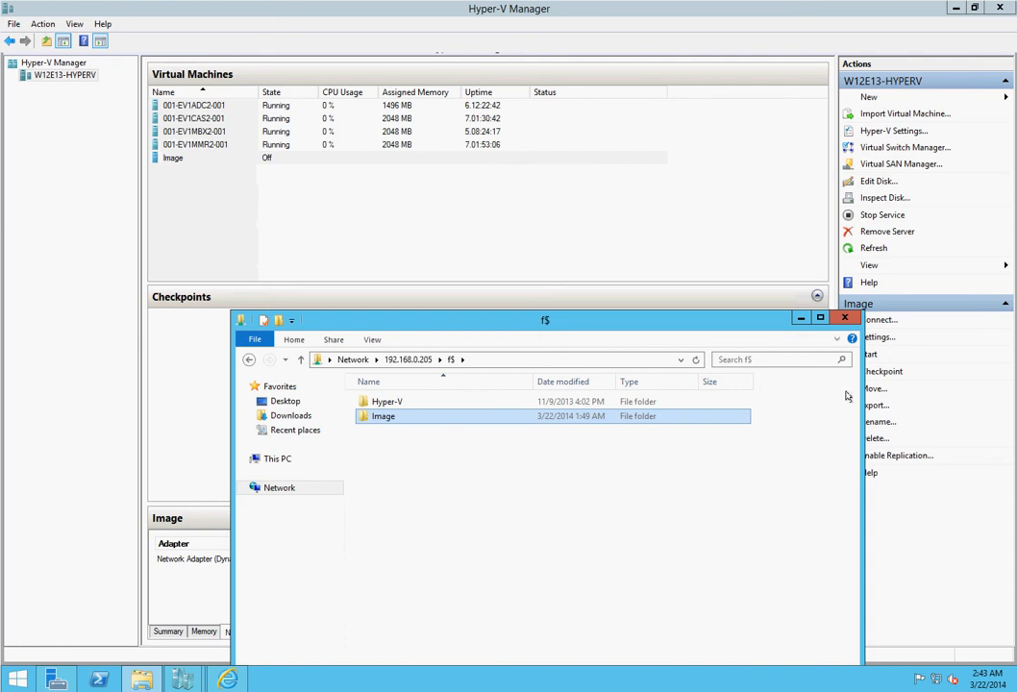
Switch back to Hyper-V Manager and delete the Image virtual machine from the host
click(481, 258)
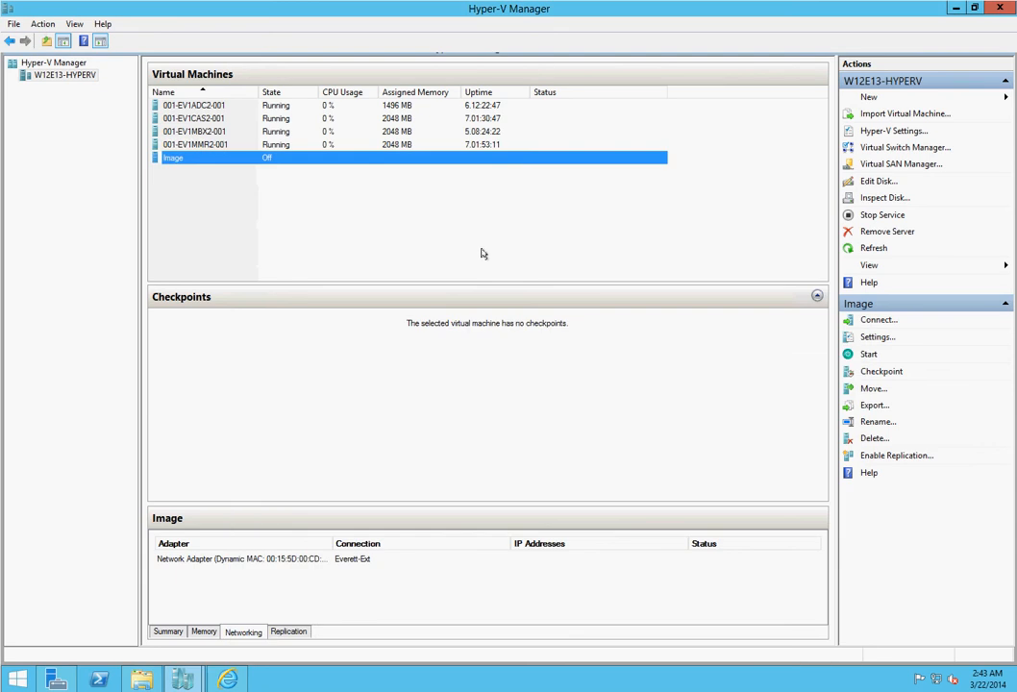
click(168, 161)
right_click(168, 160)
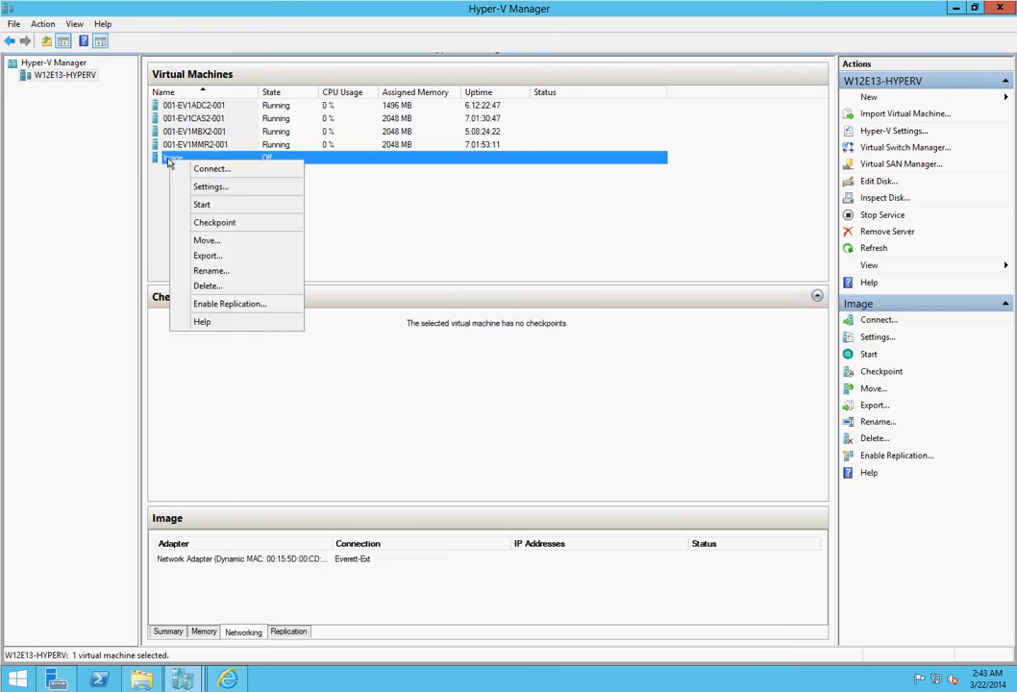
click(233, 288)
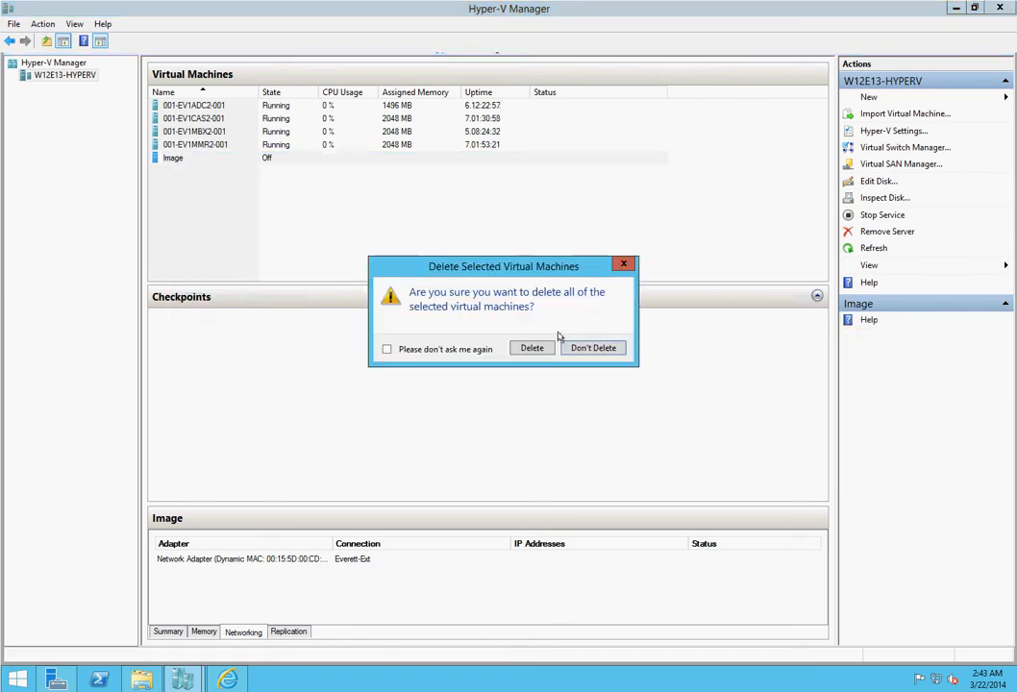
click(532, 348)
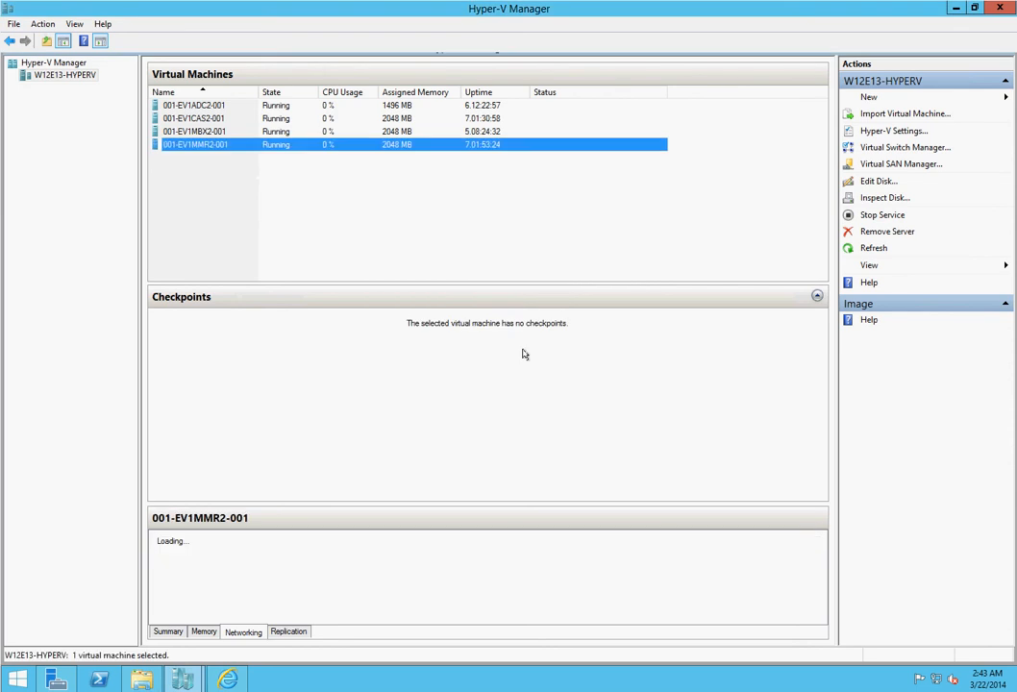
Switch to File Explorer, permanently delete the Image hard disk file from the Hyper-V\Virtual Hard Disks folder, and return to Hyper-V Manager
click(143, 681)
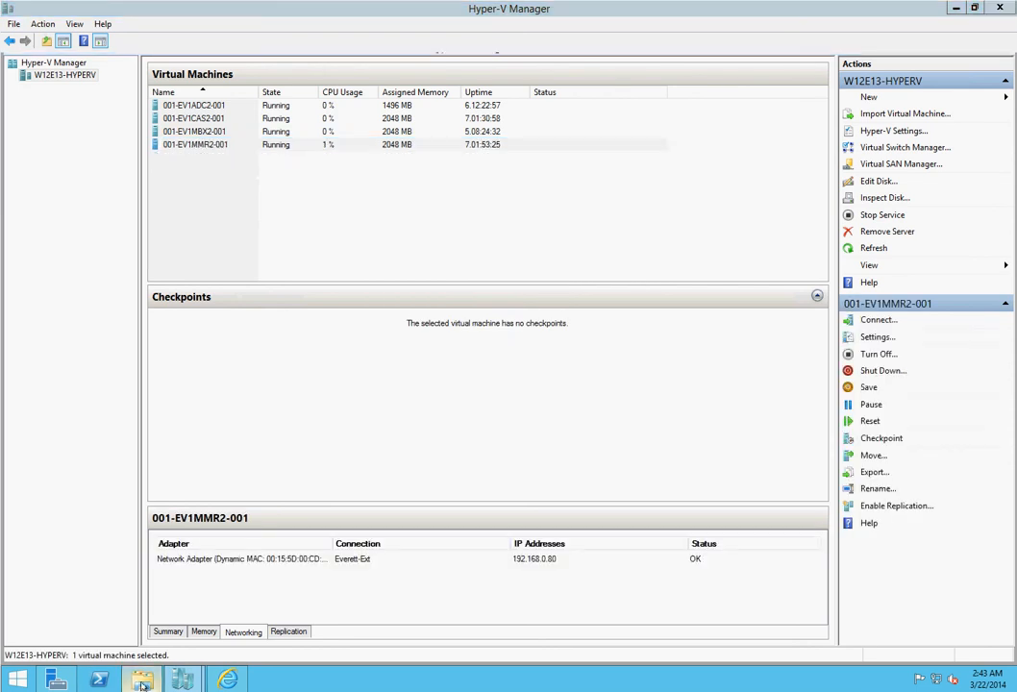
double_click(394, 403)
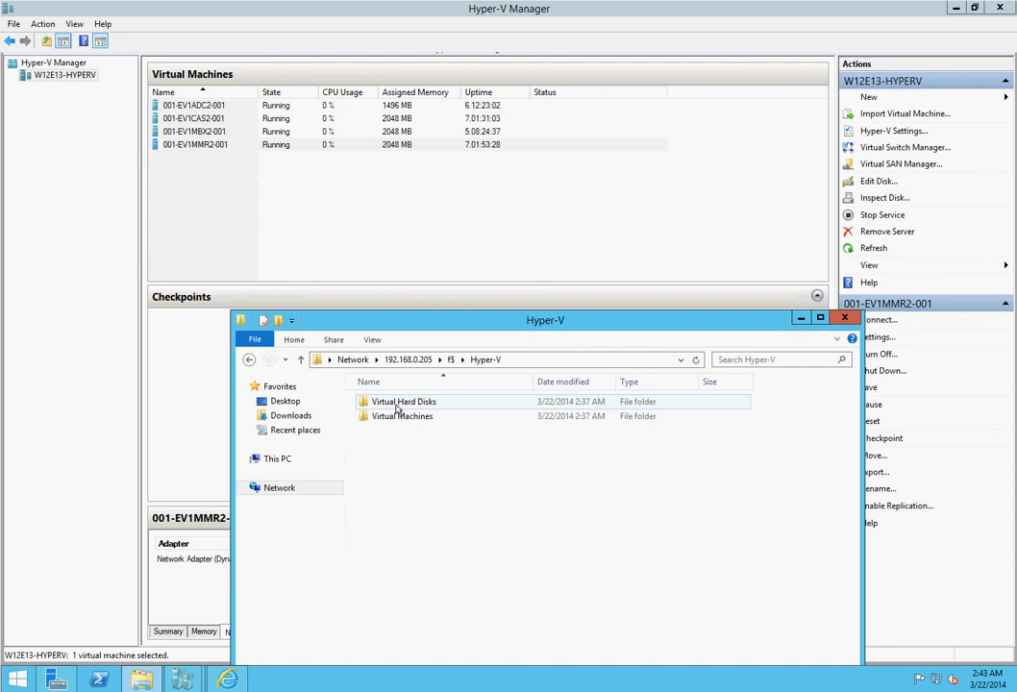
double_click(402, 401)
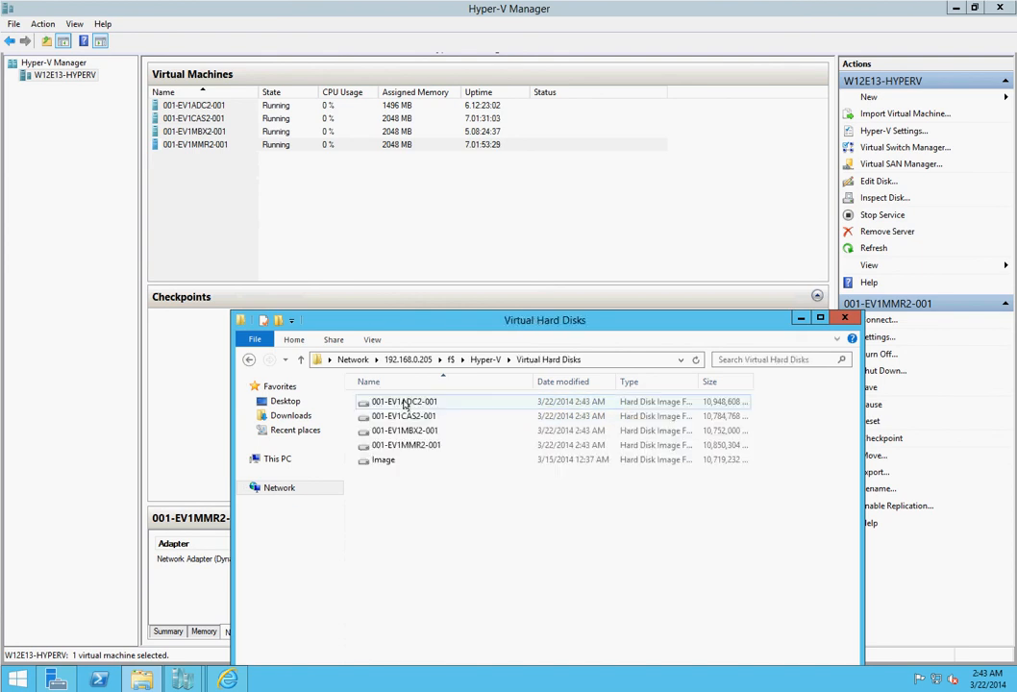
click(382, 462)
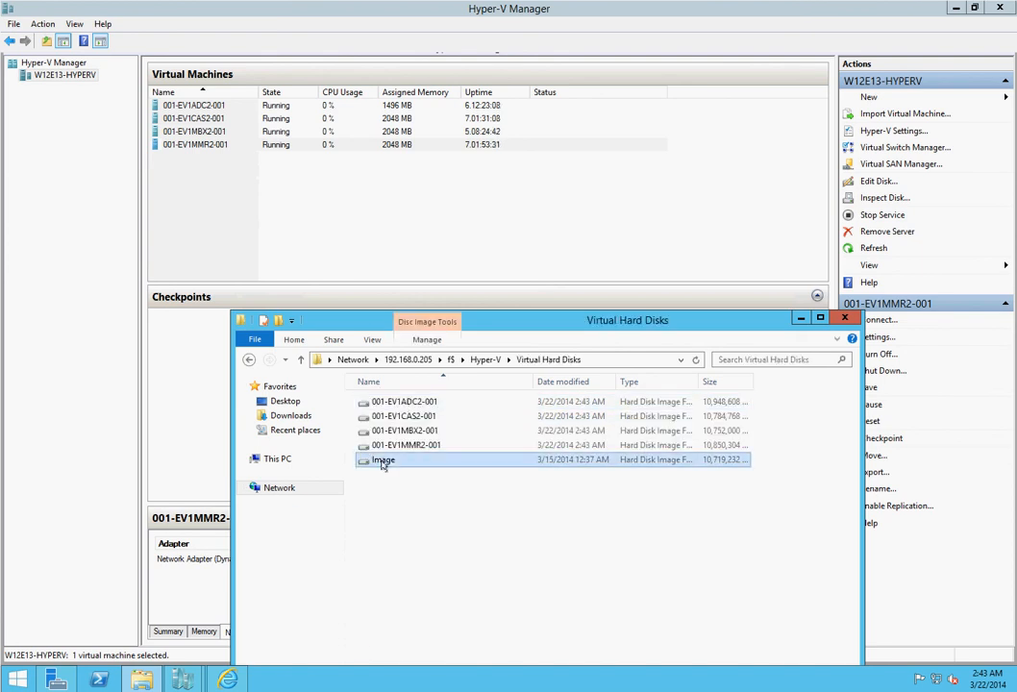
right_click(382, 464)
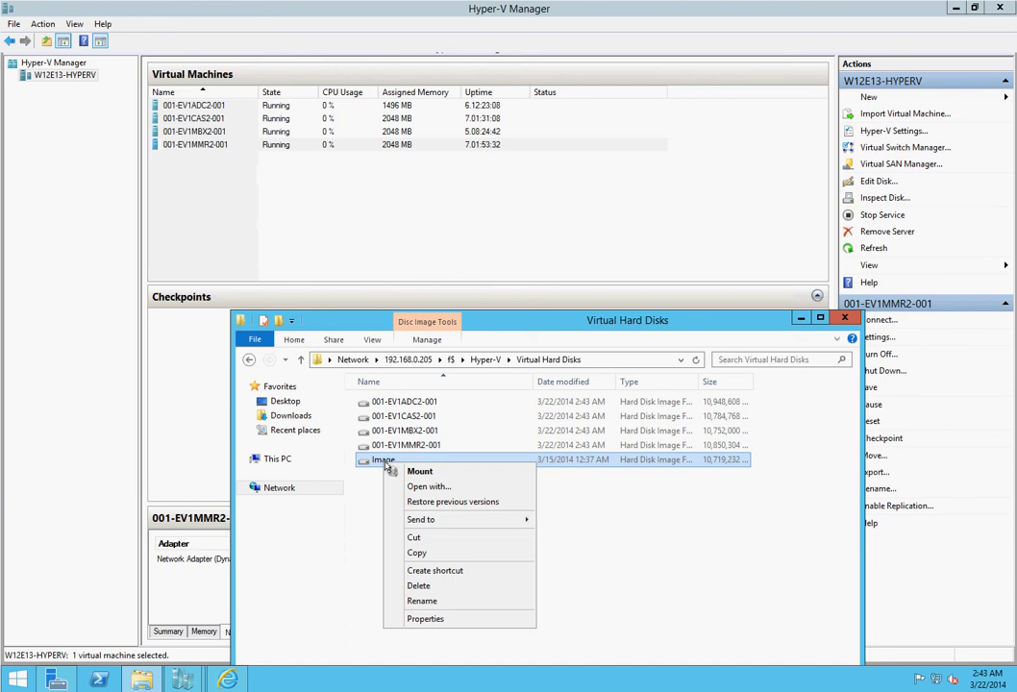
click(442, 586)
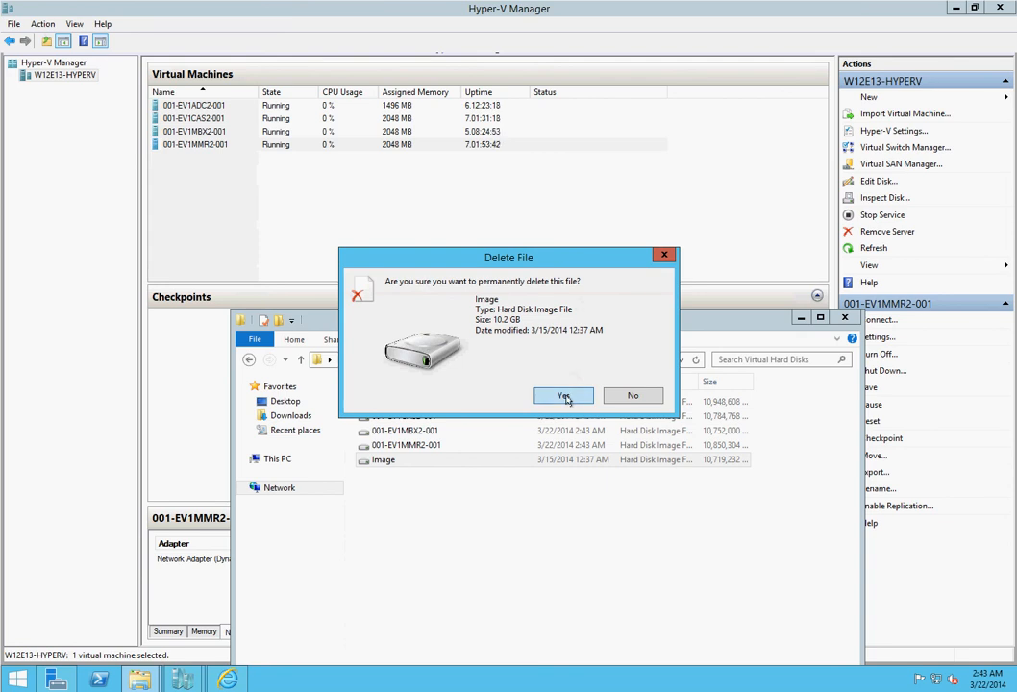
click(564, 396)
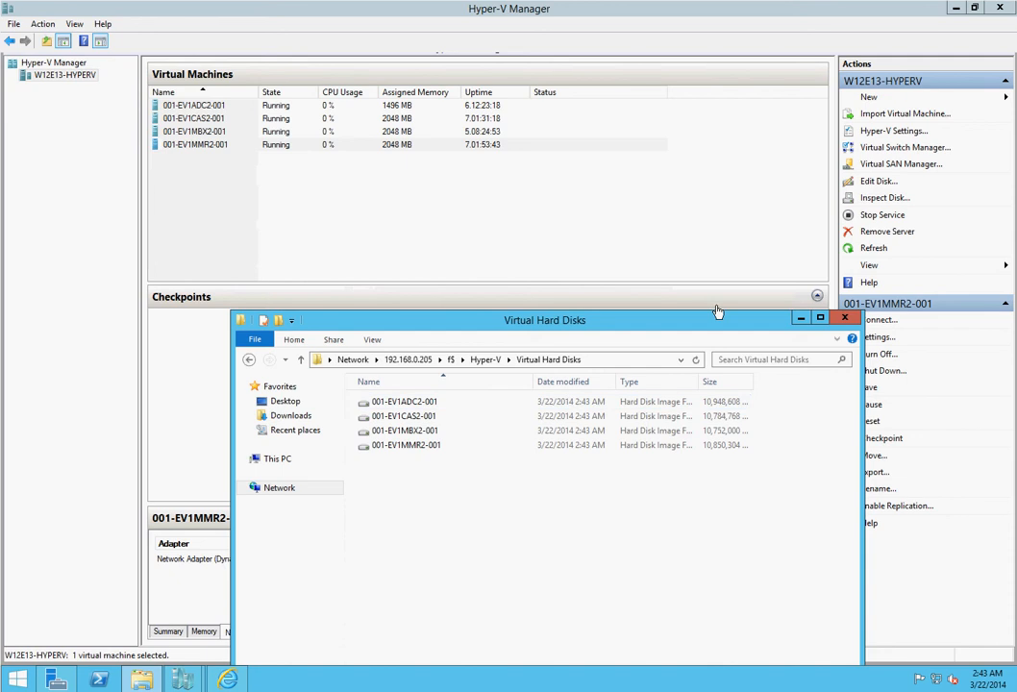
click(410, 253)
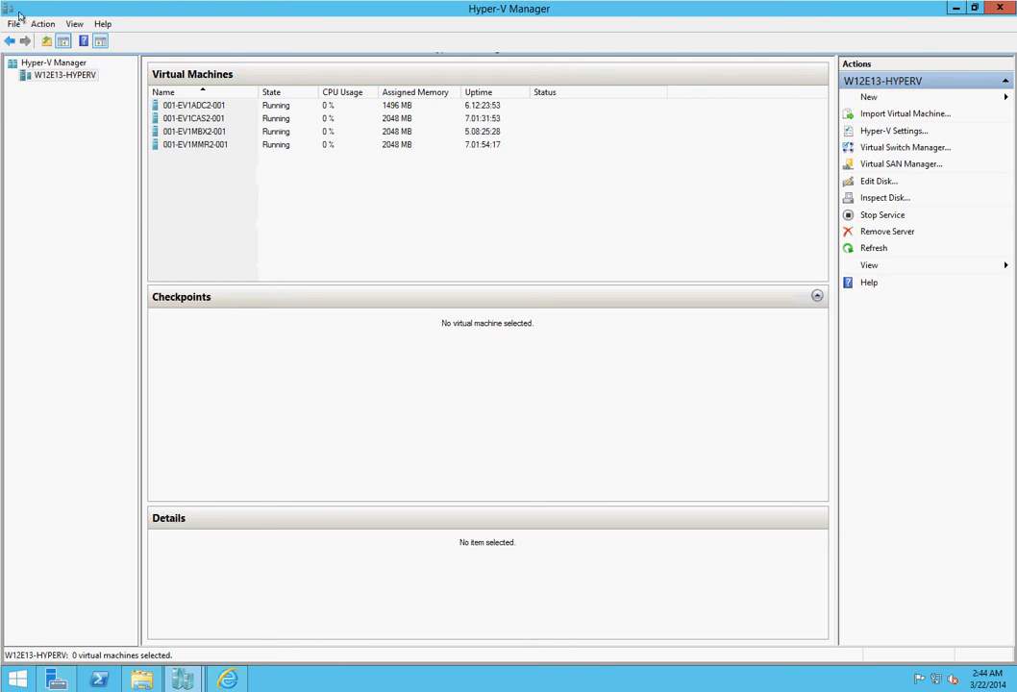
Start importing a virtual machine and choose F:\image\ as its source folder
click(902, 114)
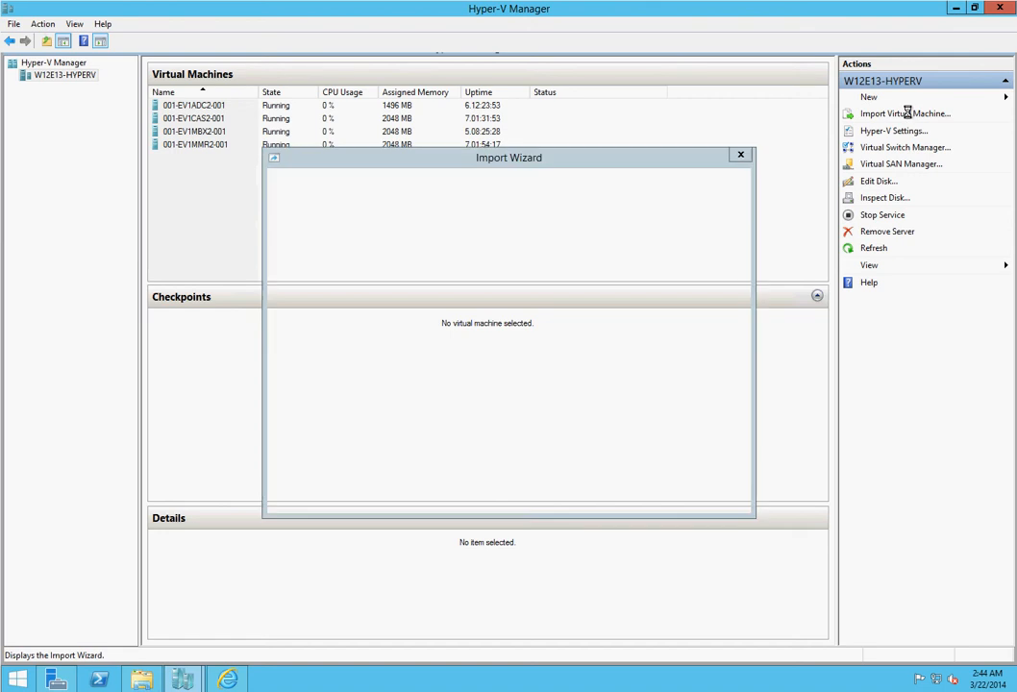
click(597, 494)
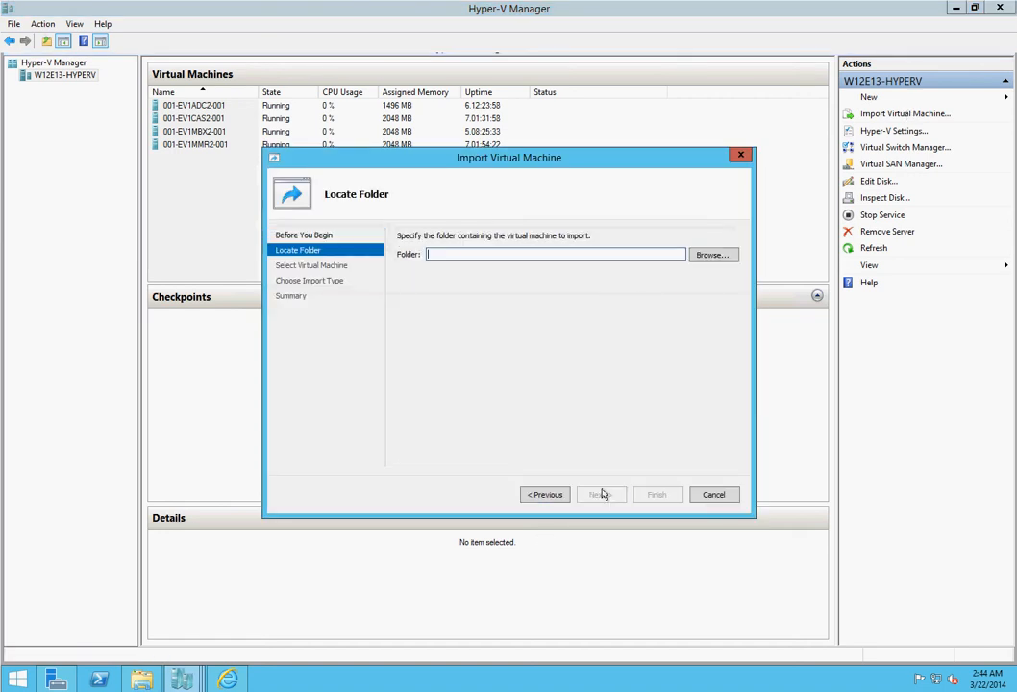
click(711, 255)
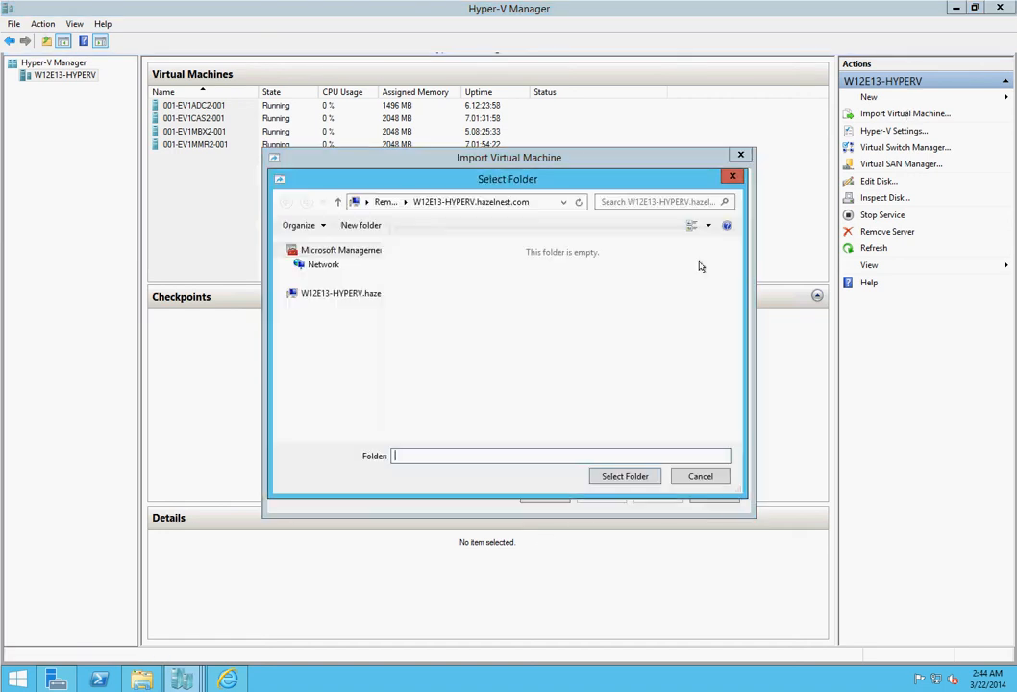
double_click(485, 344)
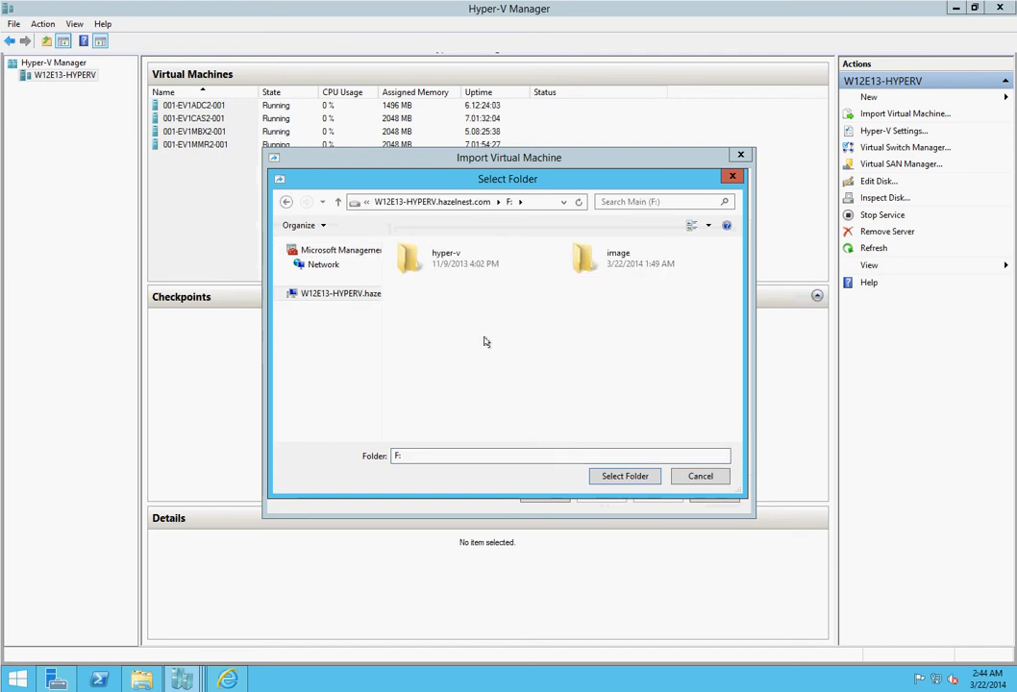
double_click(628, 327)
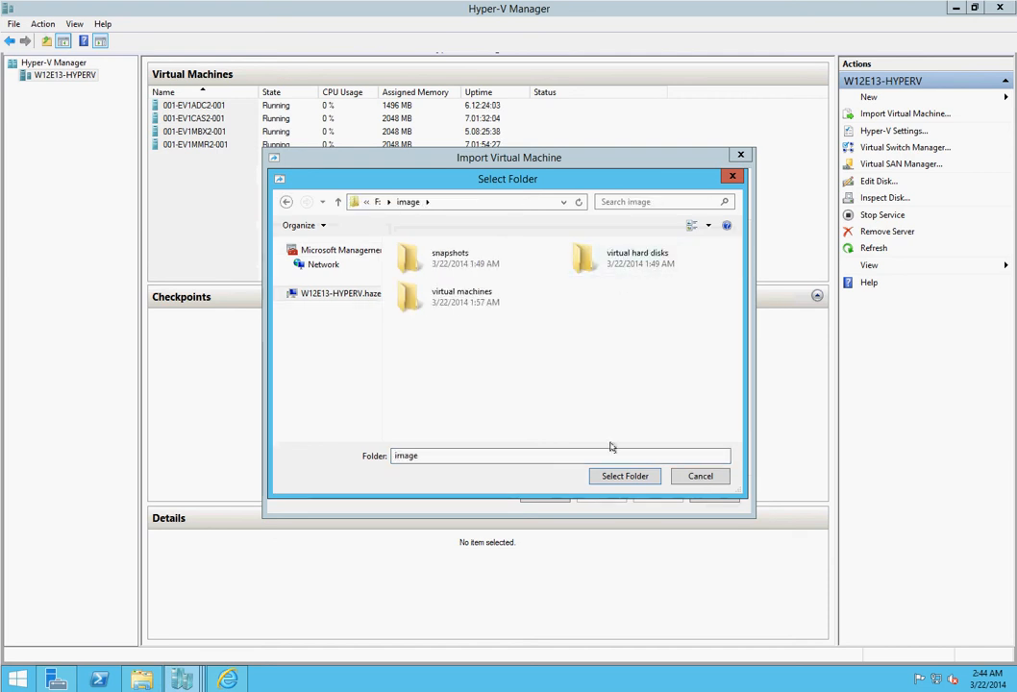
click(624, 475)
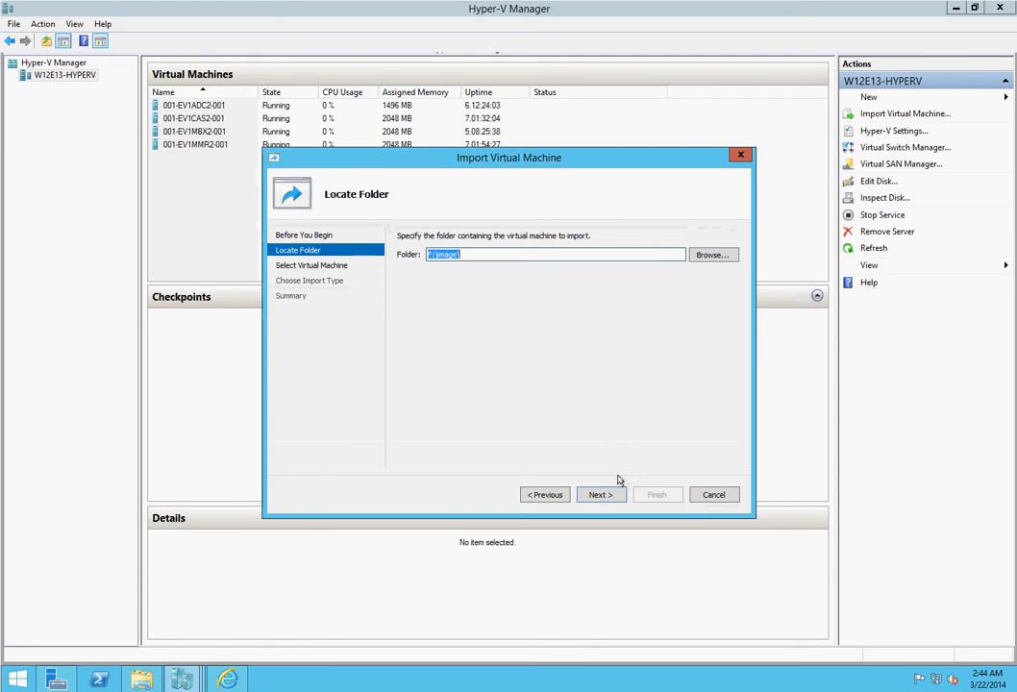
click(611, 495)
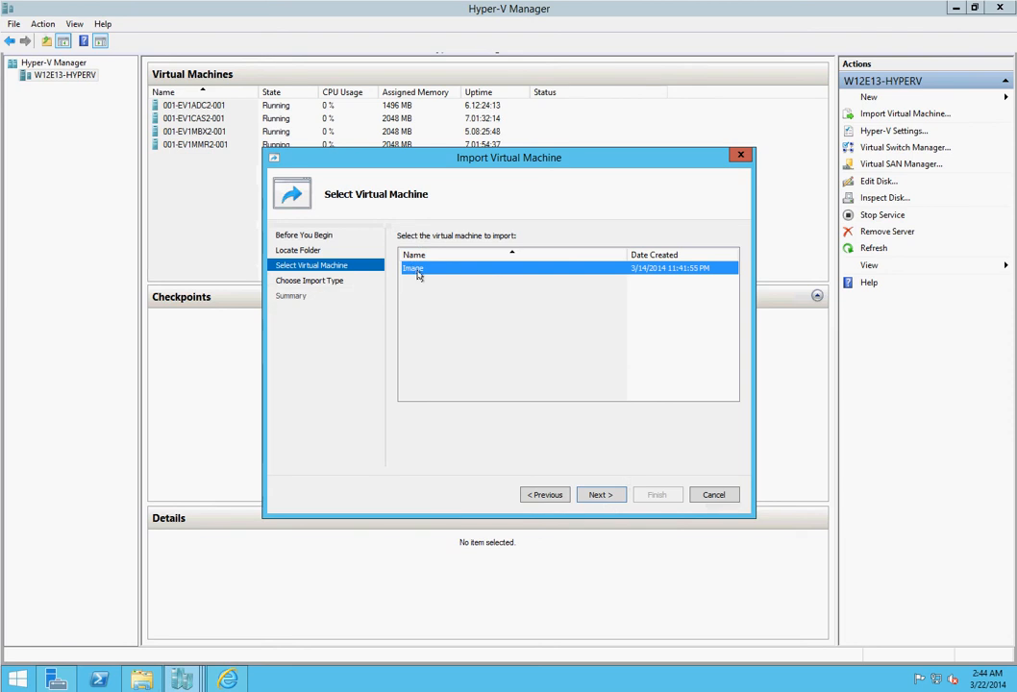
Choose the Image virtual machine for import and copy it with a new unique ID
click(597, 498)
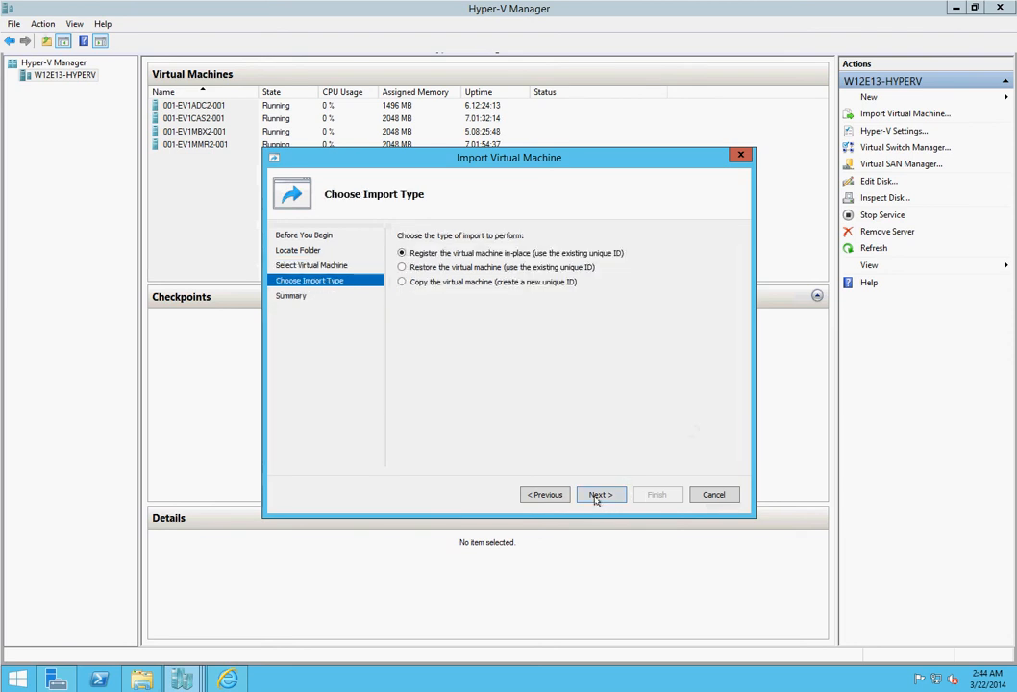
click(553, 493)
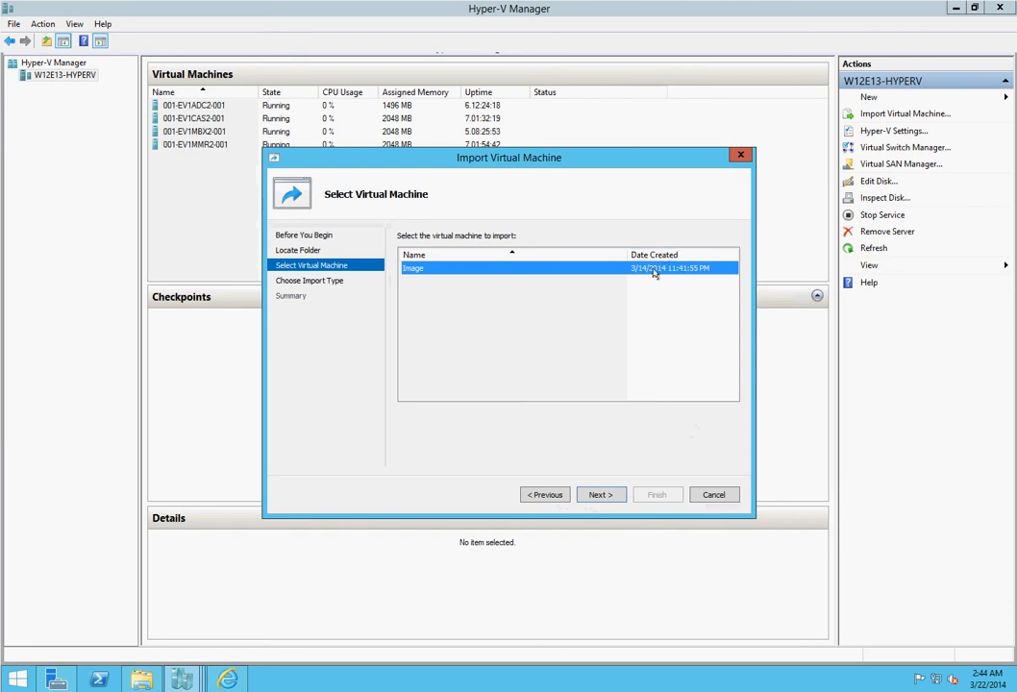
click(601, 494)
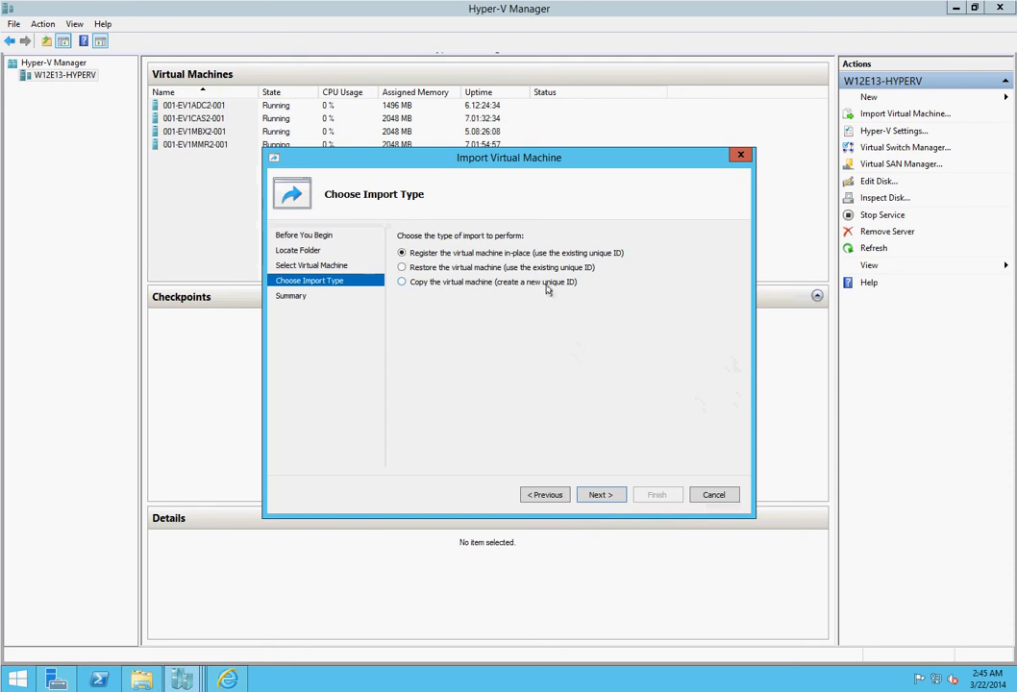
click(408, 282)
click(599, 495)
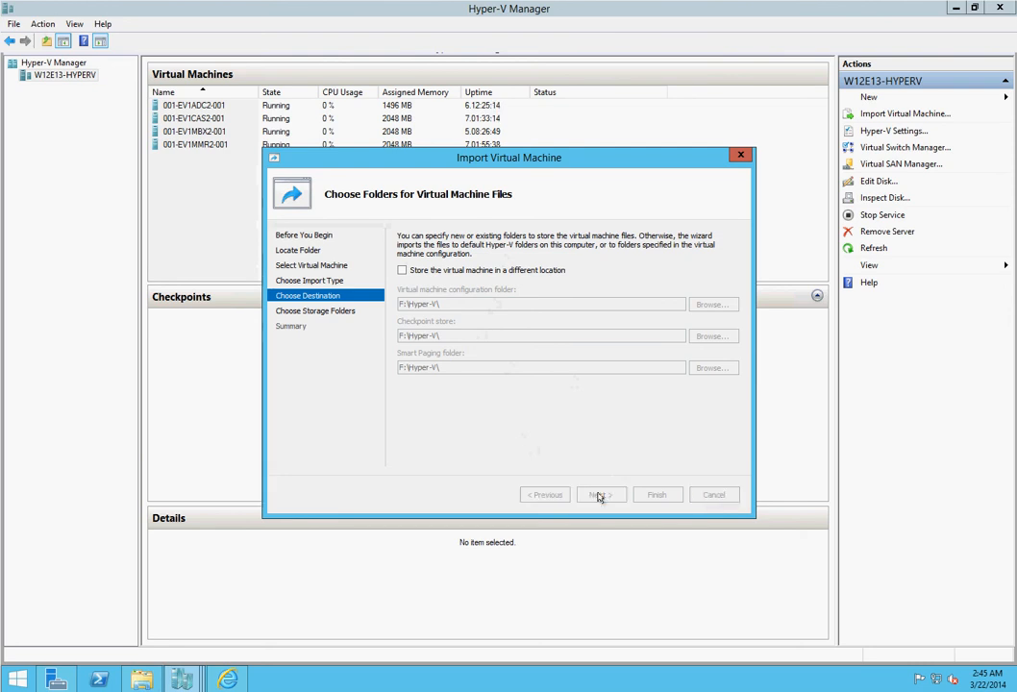
Try to use the default F:\Hyper-V\ machine folders and store the virtual hard disks in F:\Hyper-V\Virtual Hard Disks\
click(598, 495)
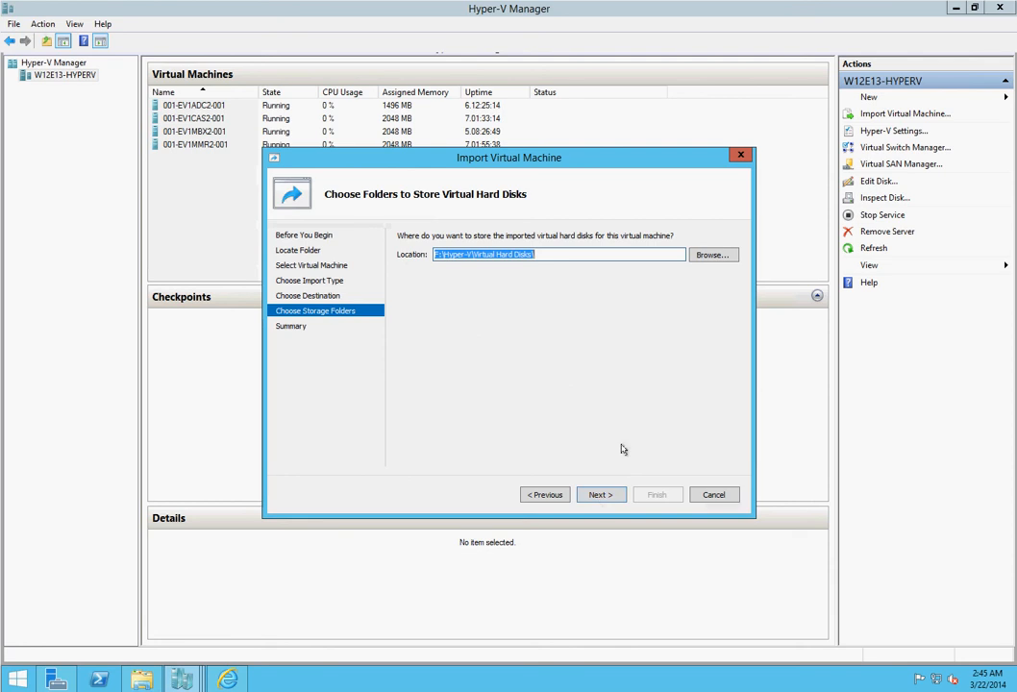
click(597, 495)
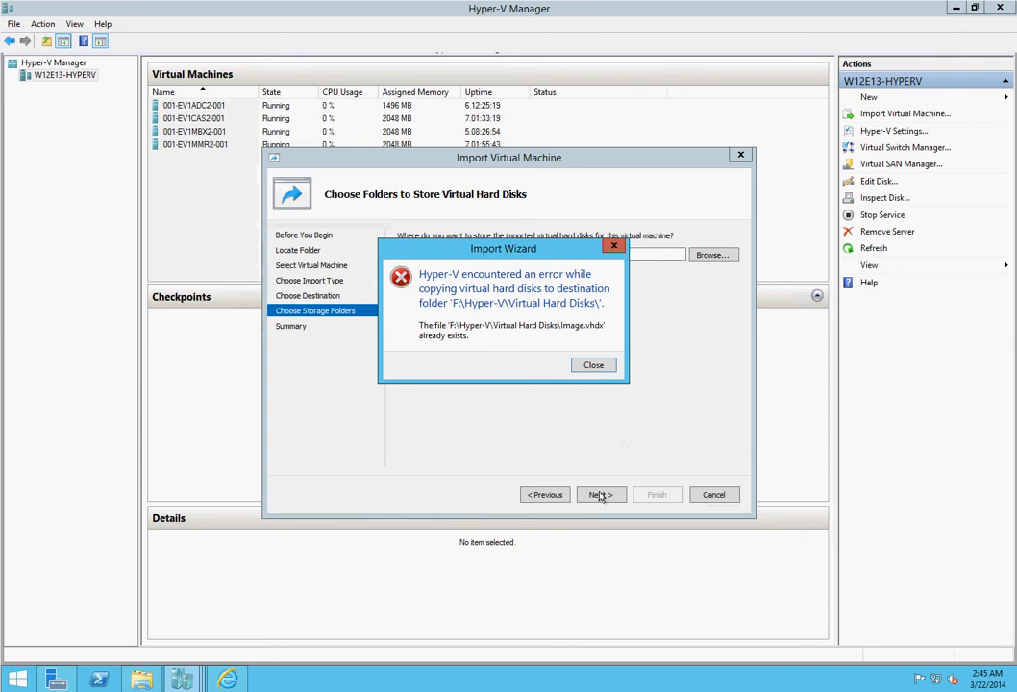
click(593, 366)
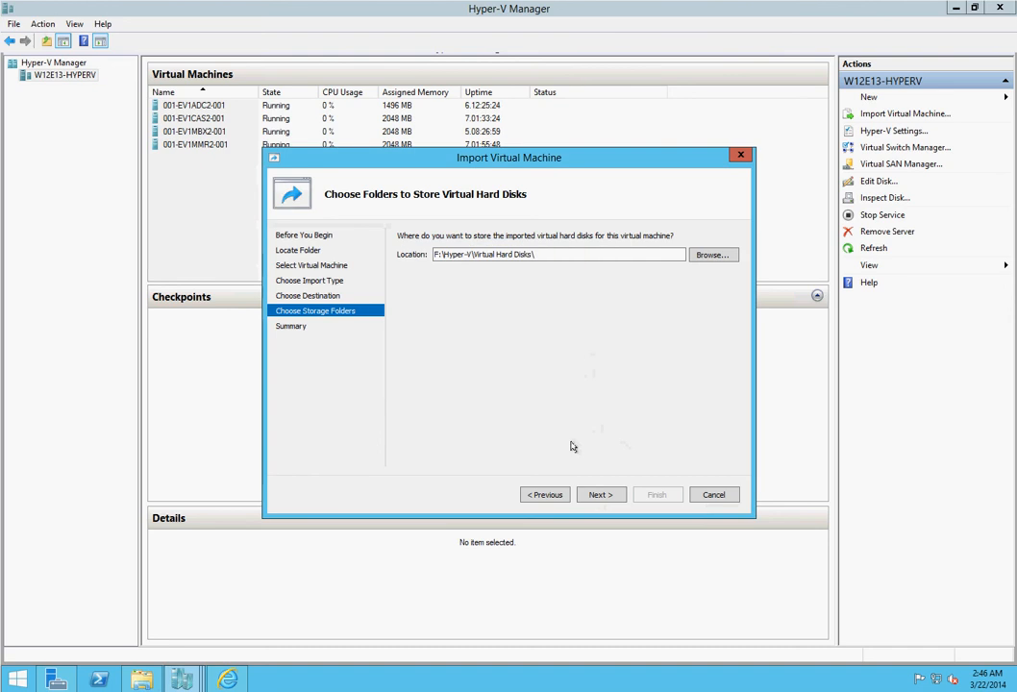
Switch to File Explorer and check the Virtual Hard Disks and Virtual Machines folders under Hyper-V for leftover Image files
click(150, 680)
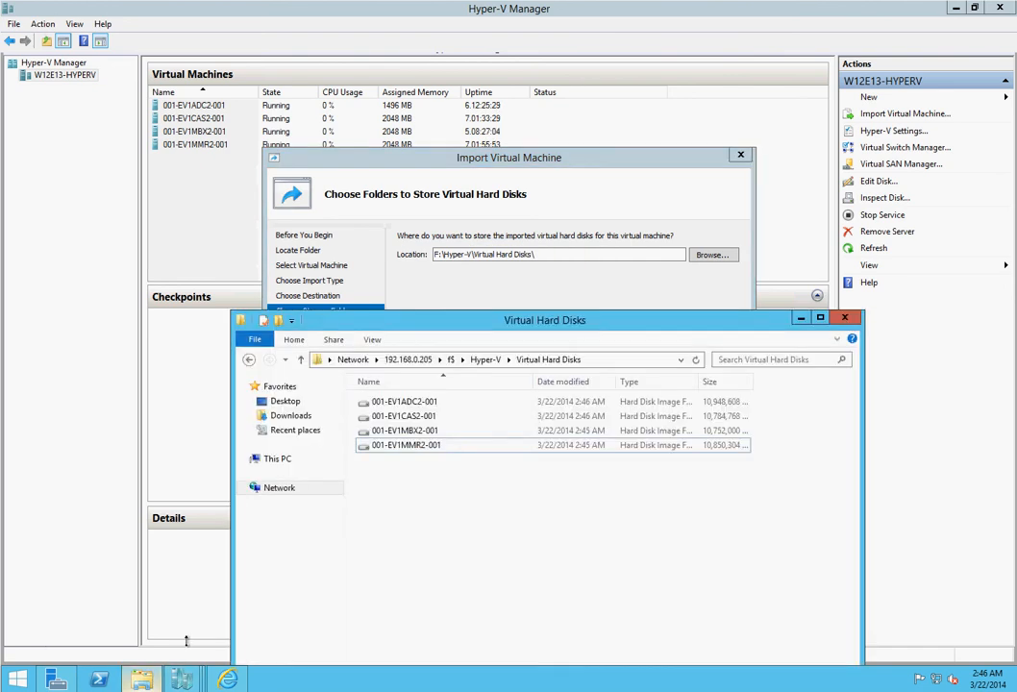
right_click(428, 533)
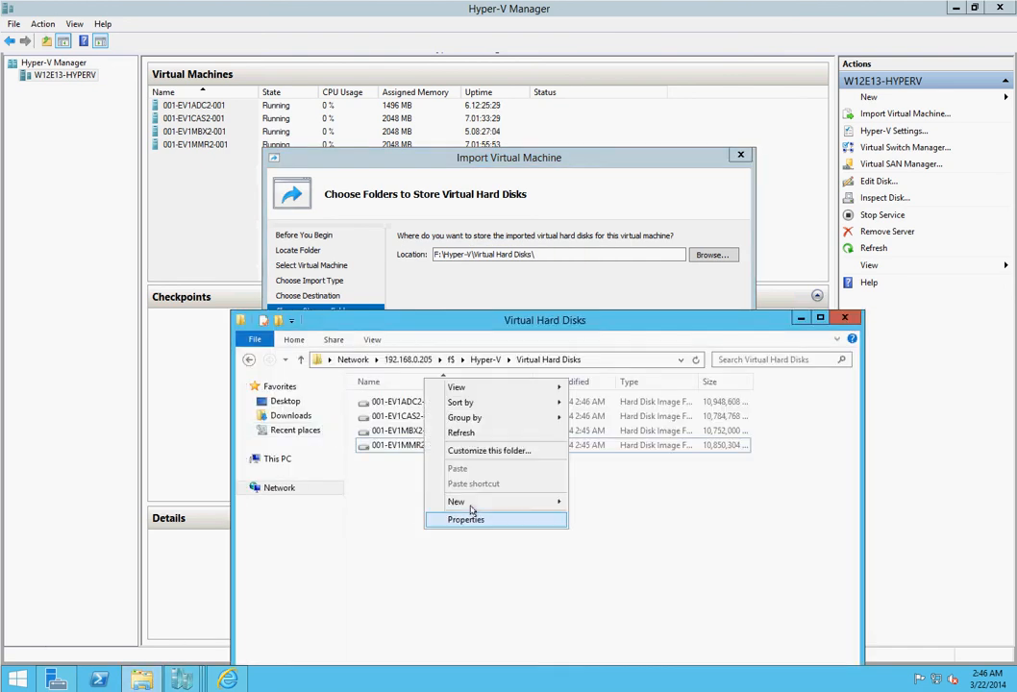
click(468, 433)
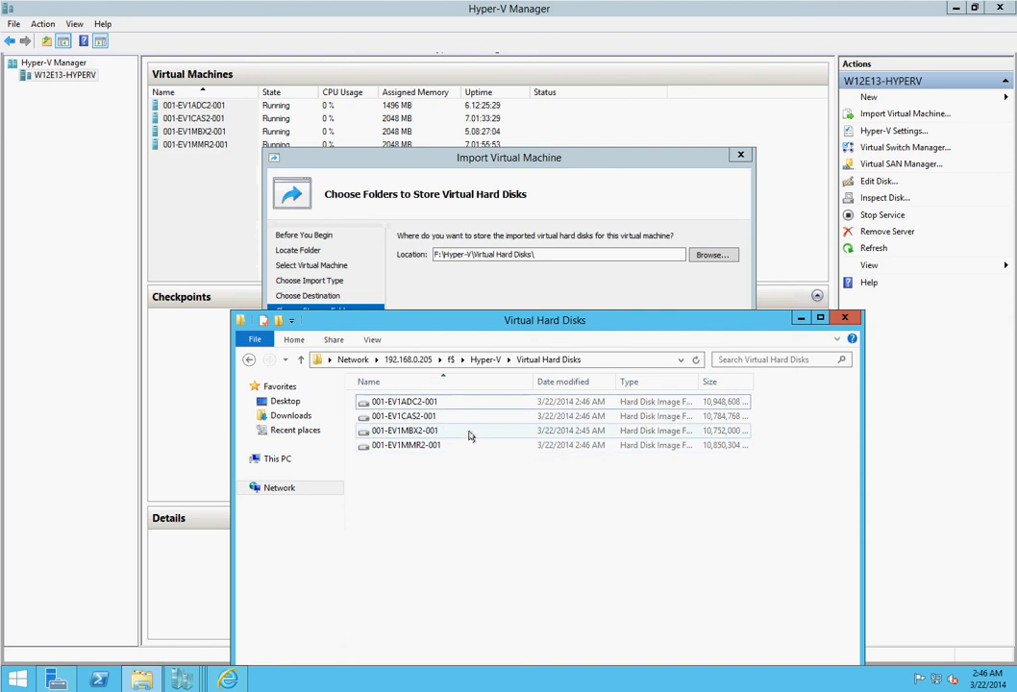
click(479, 364)
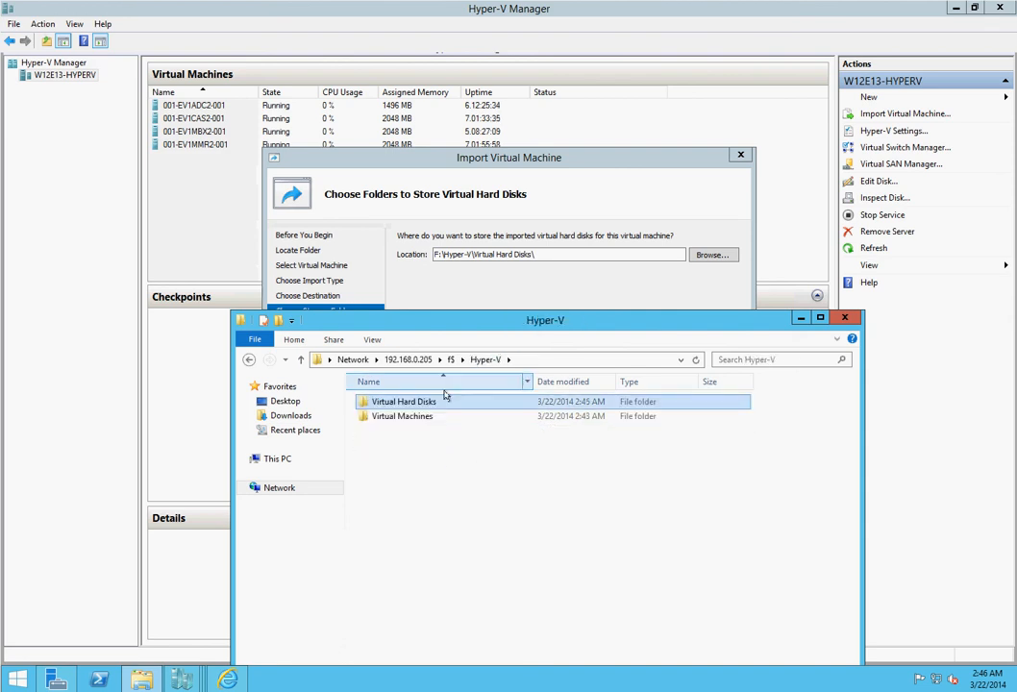
double_click(420, 416)
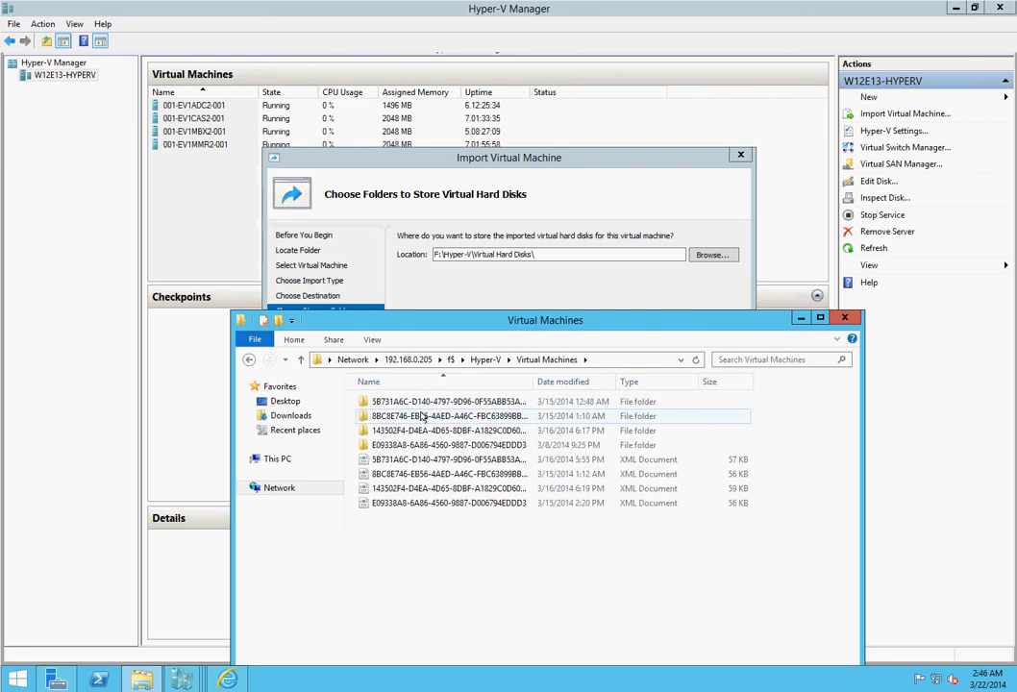
click(483, 361)
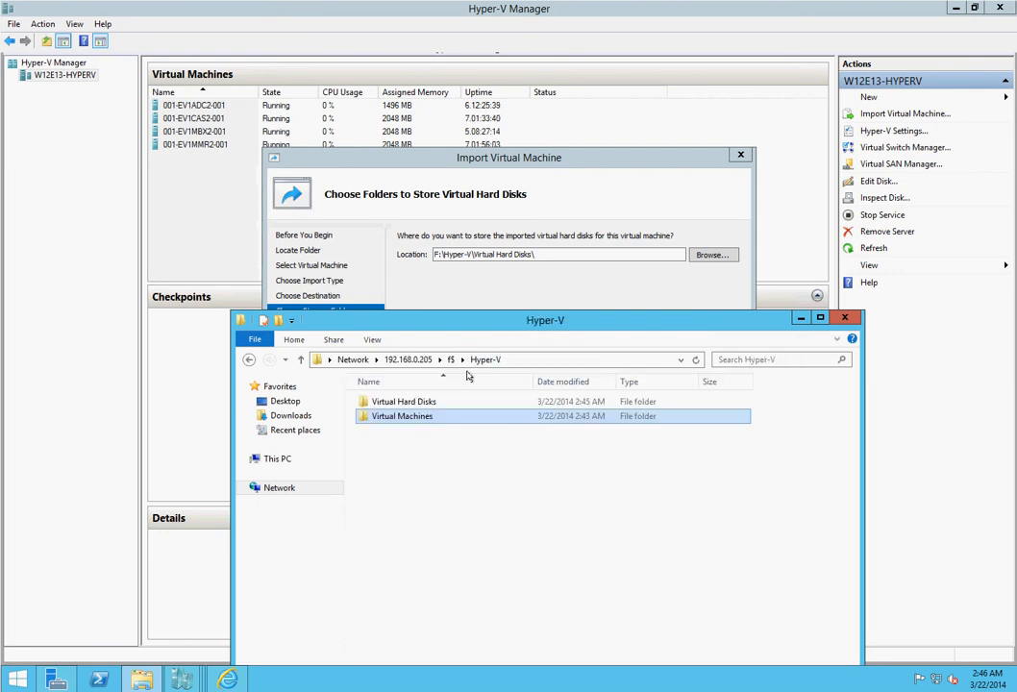
double_click(423, 401)
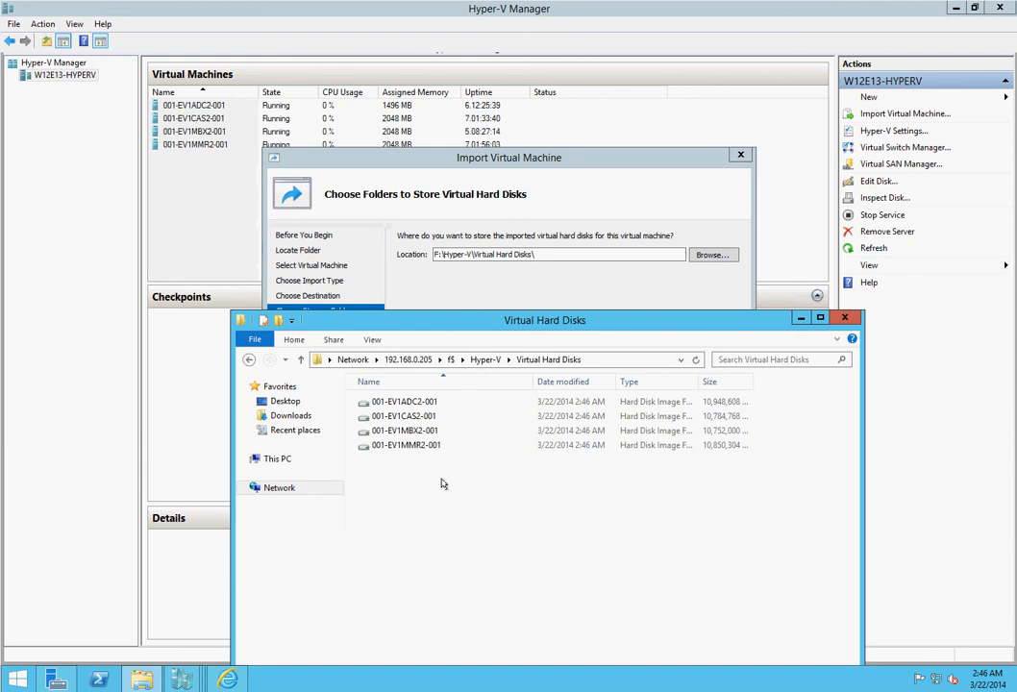
right_click(486, 489)
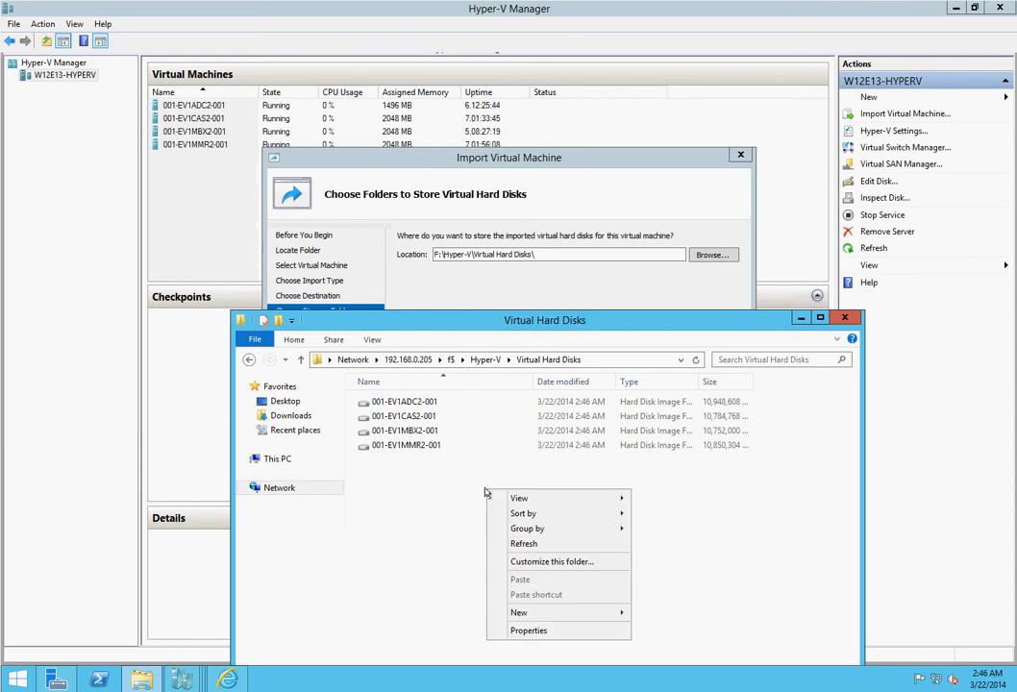
click(527, 544)
Return to the import wizard, retry storing the disks in F:\Hyper-V\Virtual Hard Disks\, and cancel the import
click(700, 294)
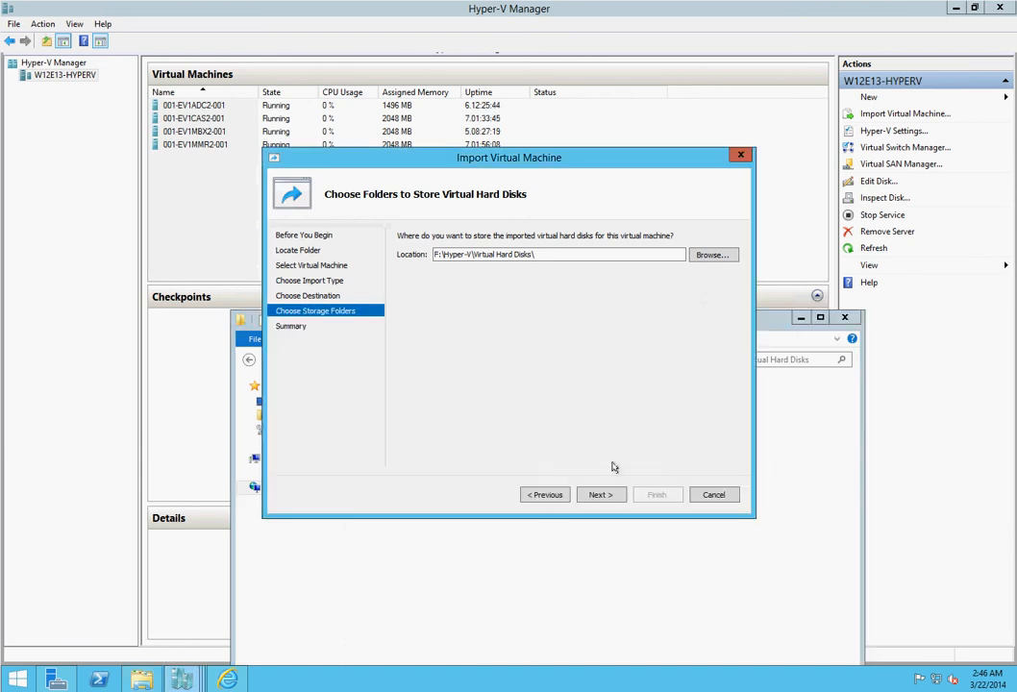
click(600, 495)
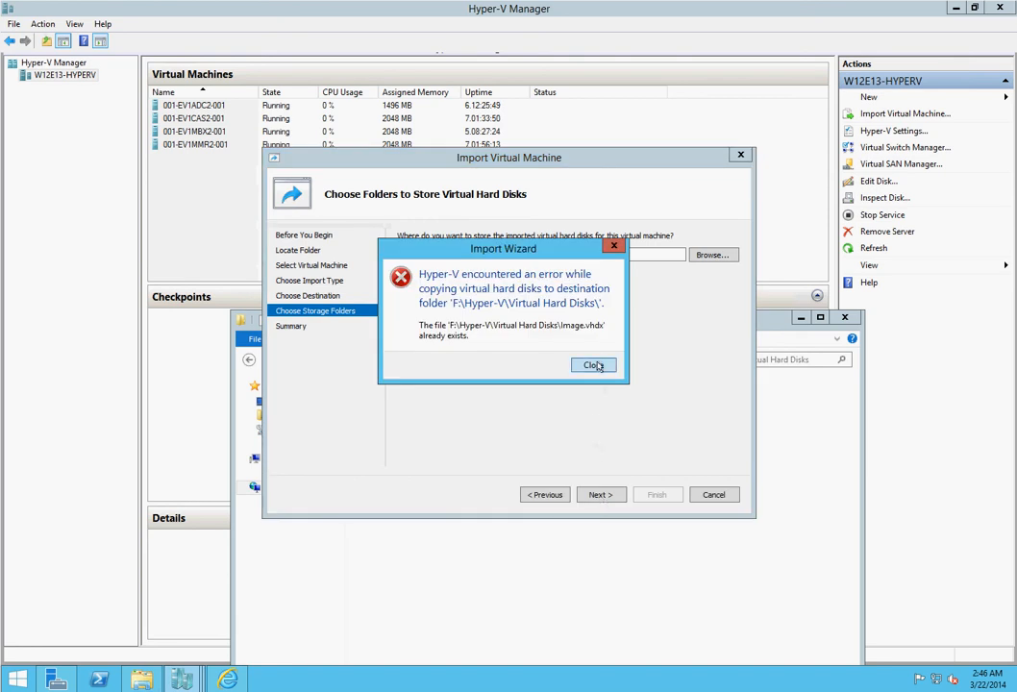
click(593, 365)
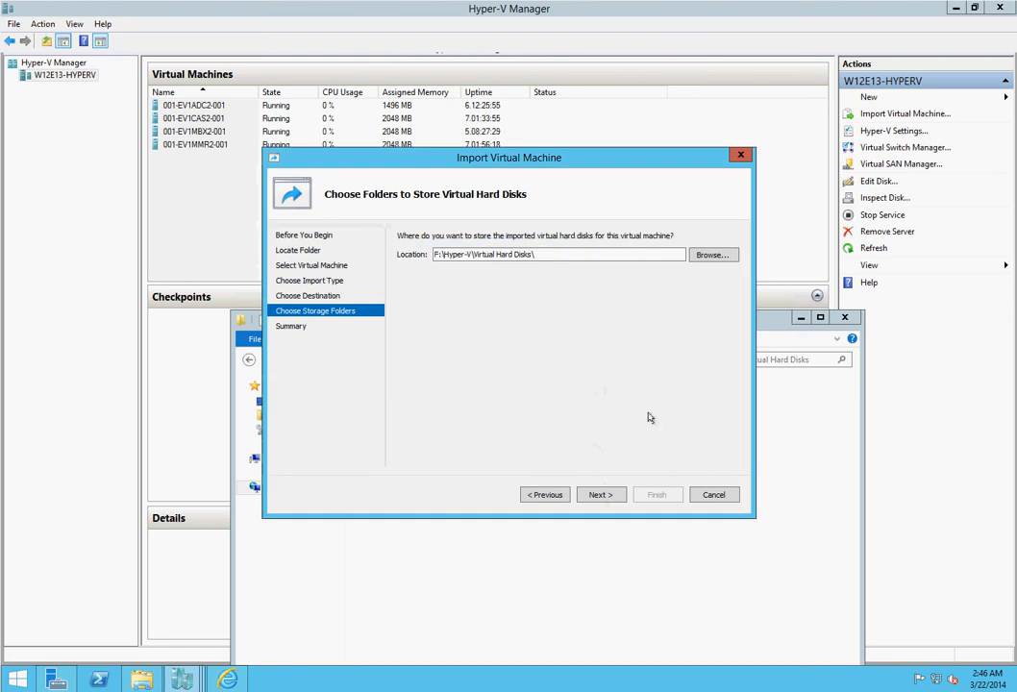
click(712, 494)
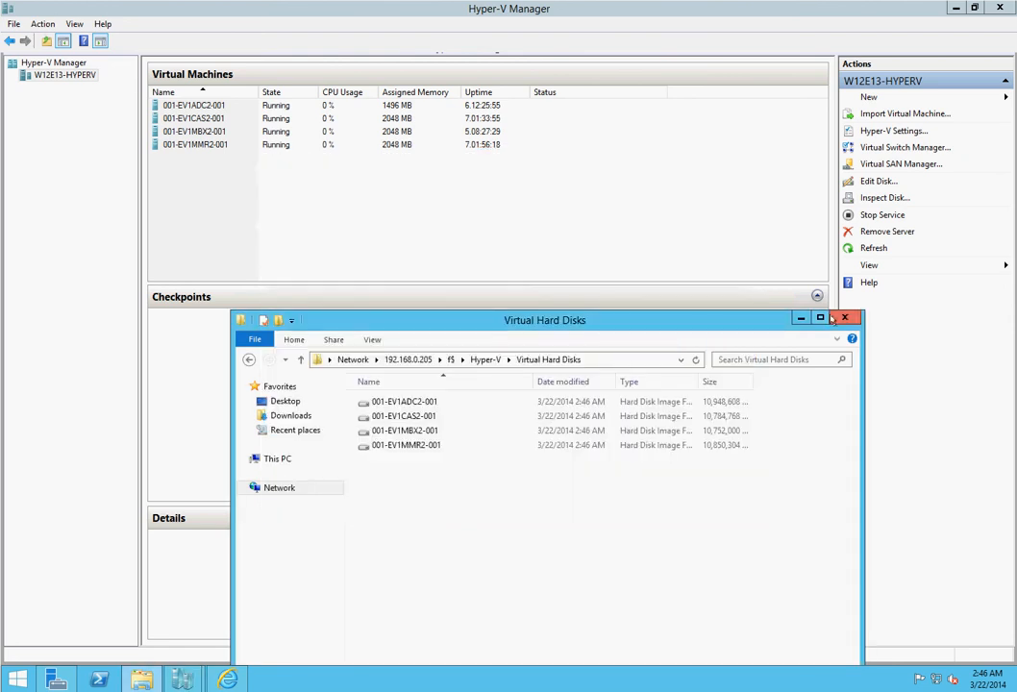
Return to Hyper-V Manager and refresh the W12E13-HYPERV host
click(665, 250)
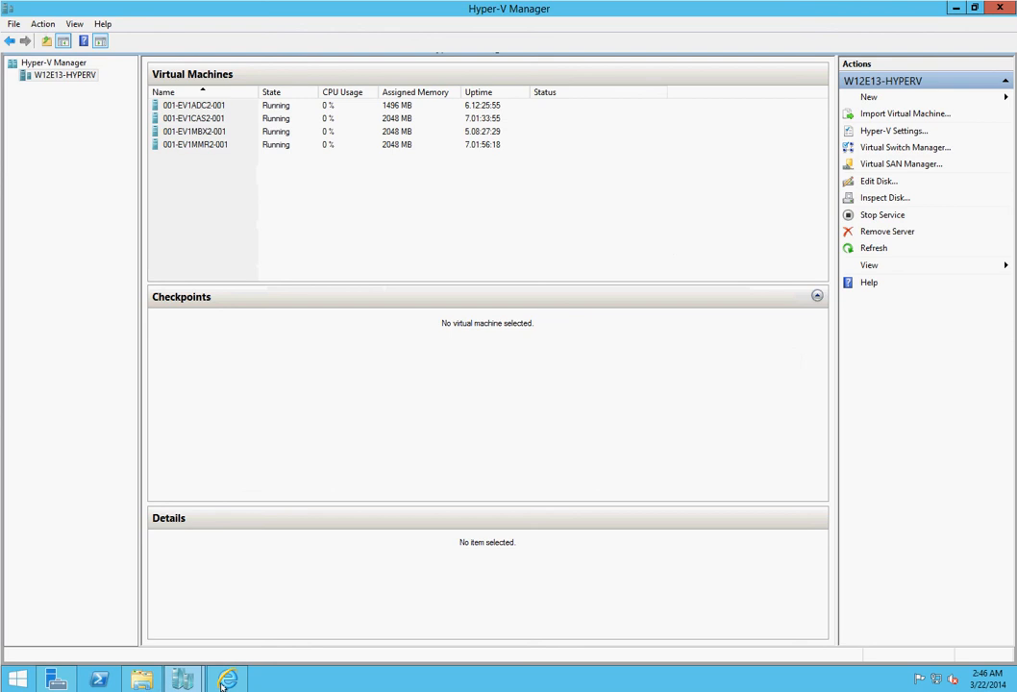
mouse_move(195, 683)
right_click(480, 216)
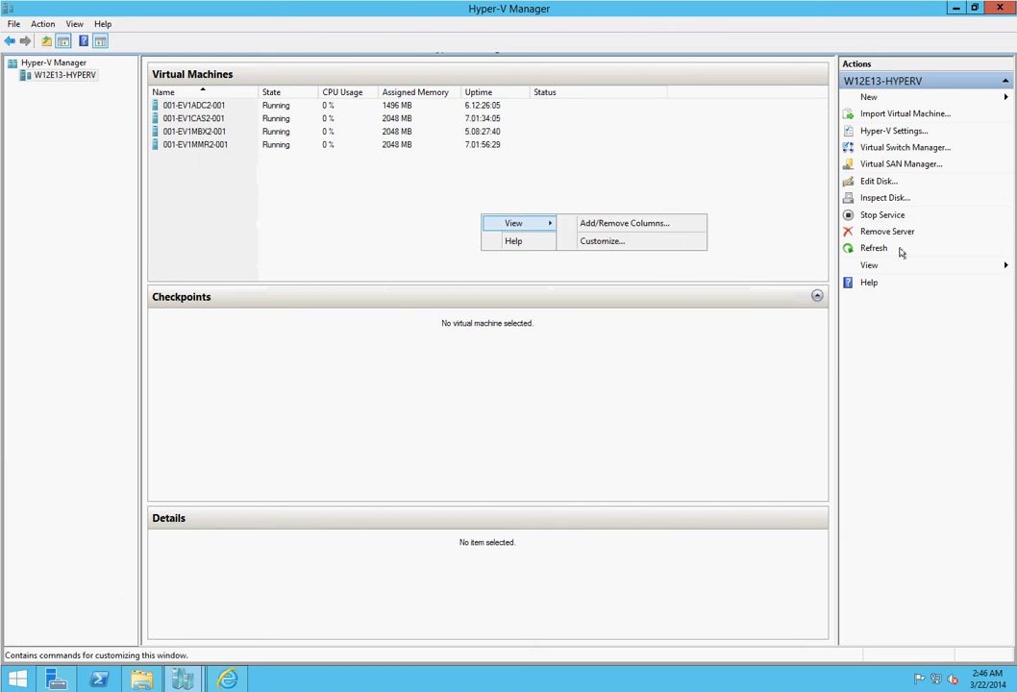
click(870, 249)
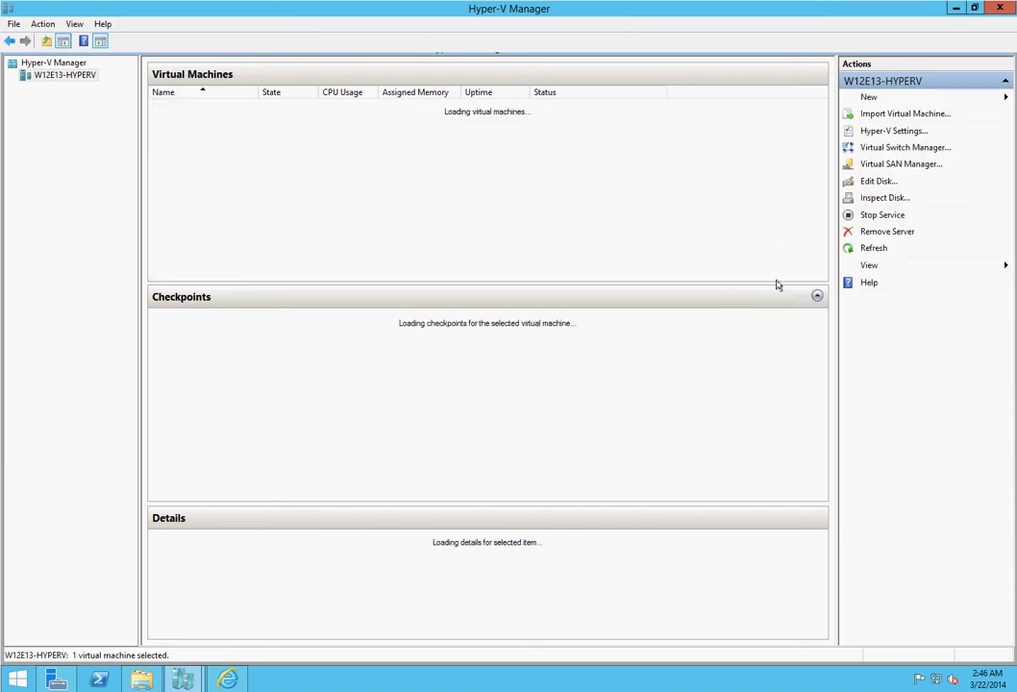
Start a new virtual machine import from the folder F:\image\ and proceed to the selection of the machine
click(897, 114)
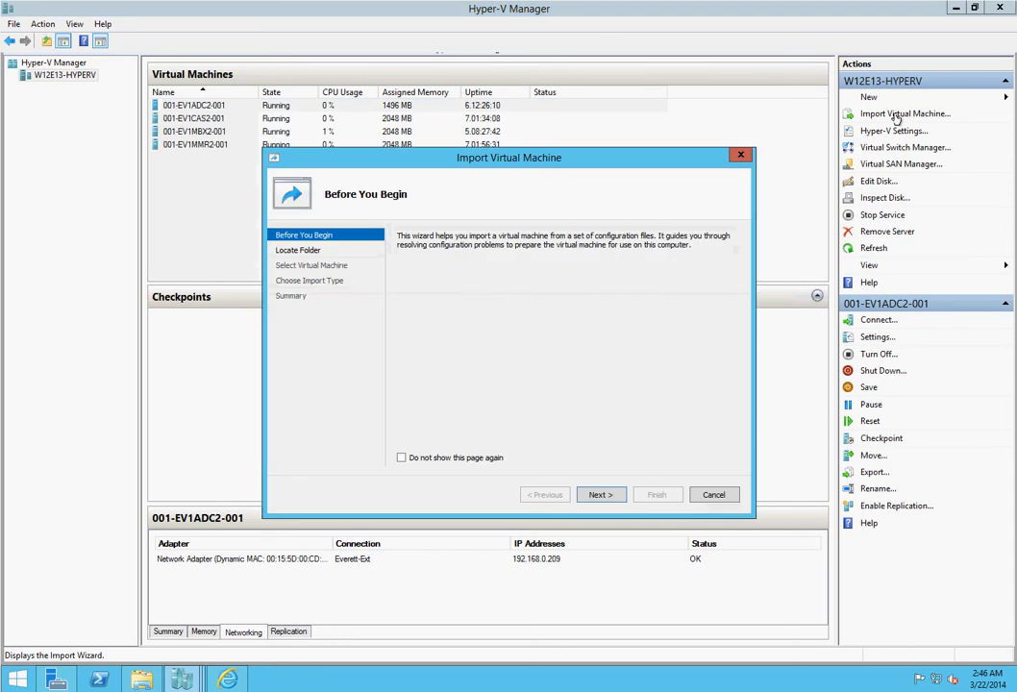
click(603, 495)
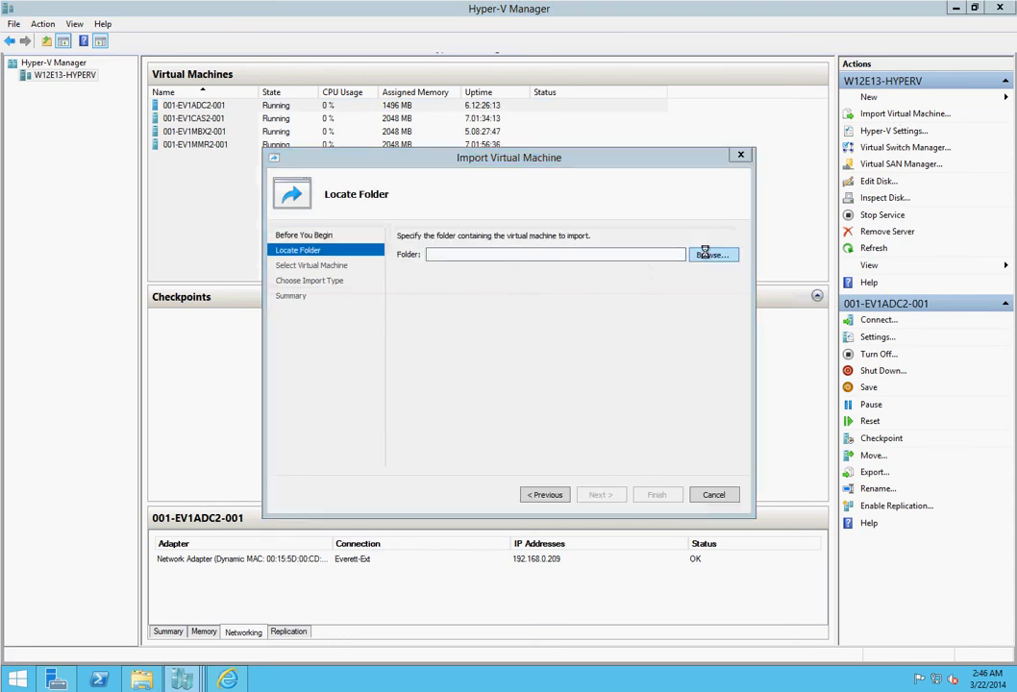
click(707, 254)
double_click(452, 330)
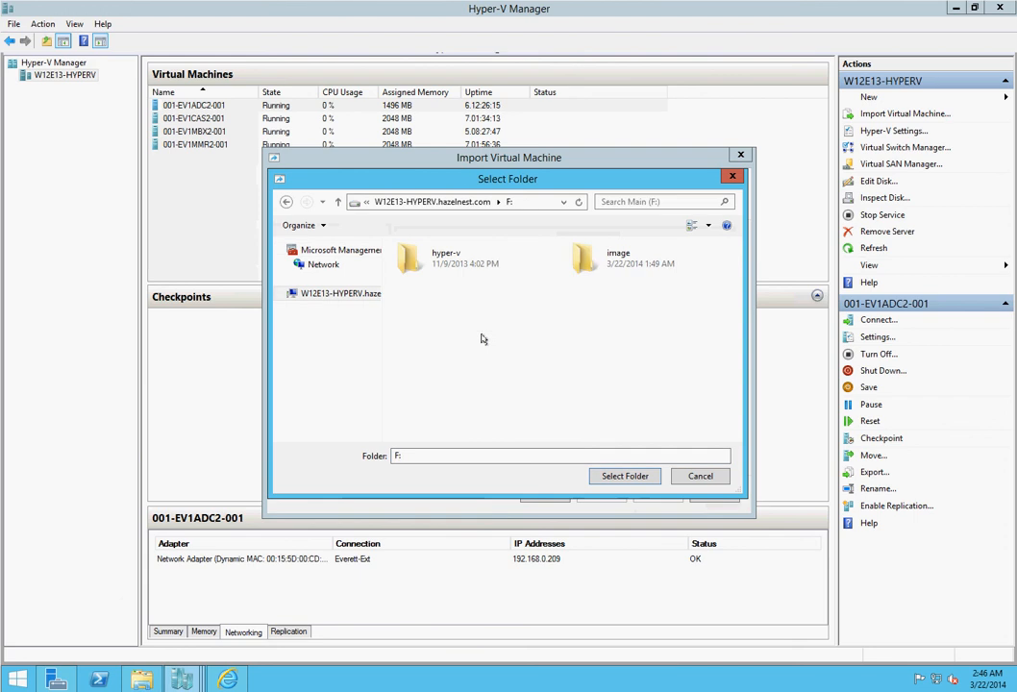
double_click(639, 254)
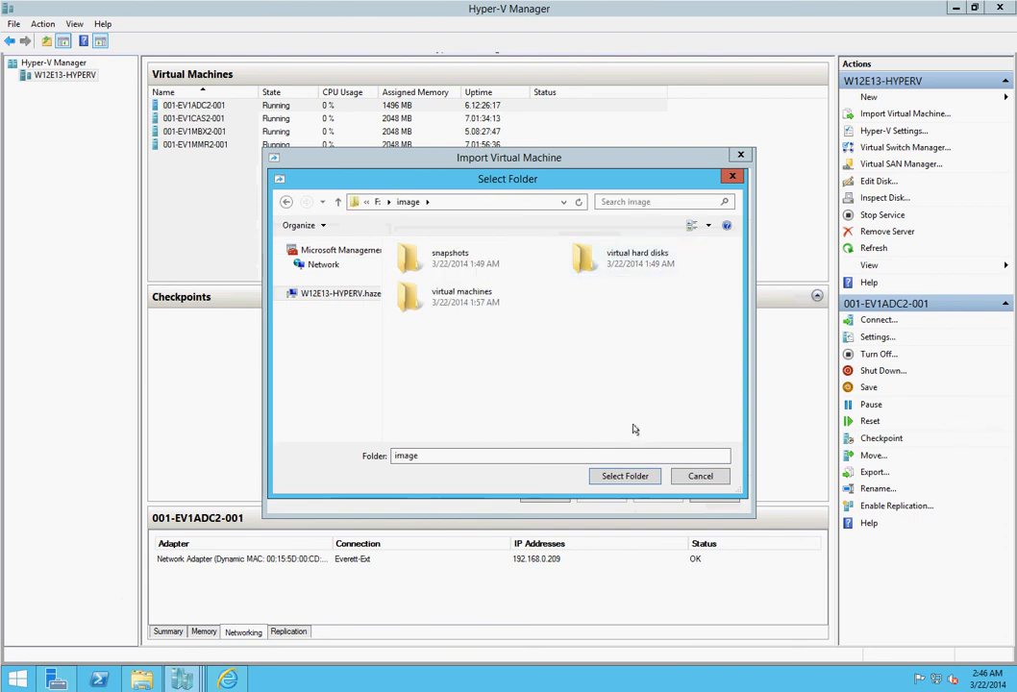
click(612, 473)
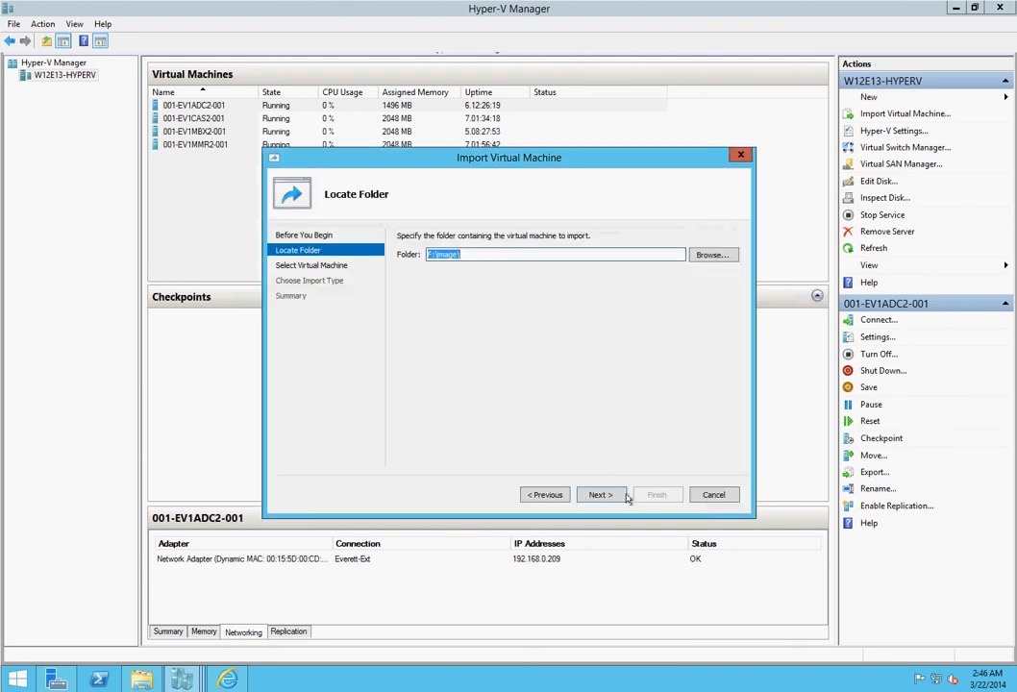
click(608, 495)
click(607, 496)
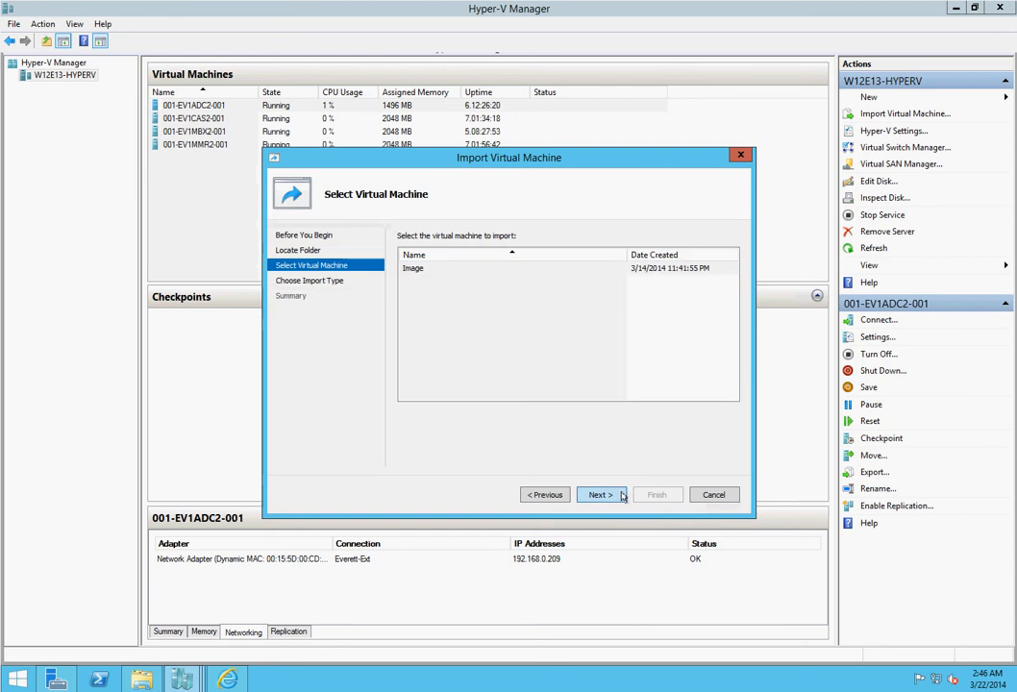
Import the machine as a copy with a new unique ID, using the default folders and storing its disks in F:\Hyper-V\Virtual Hard Disks\
click(401, 281)
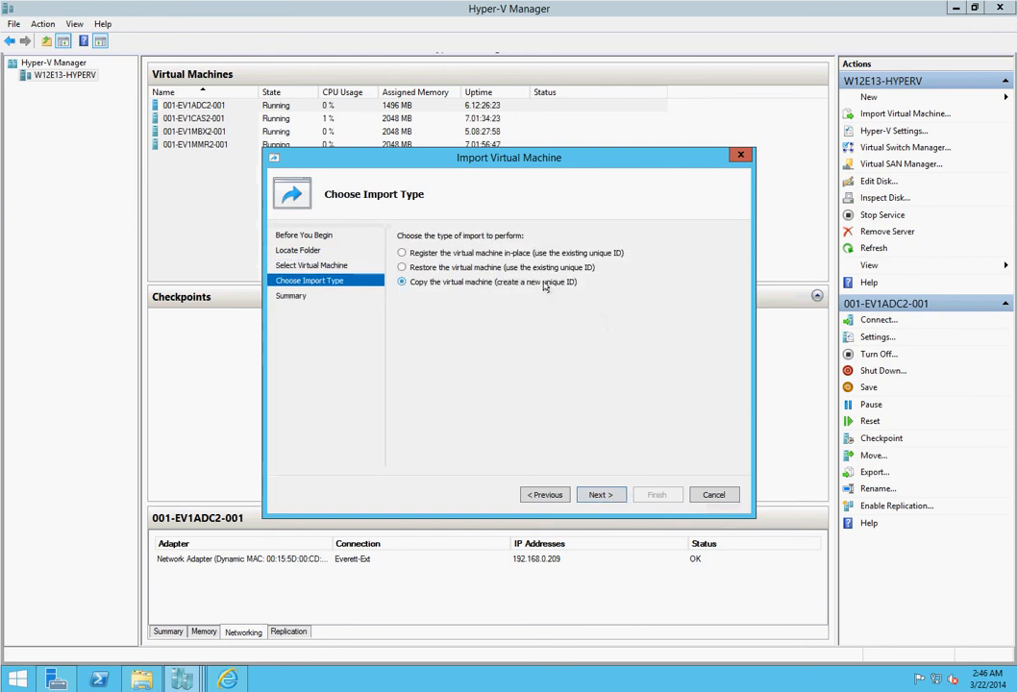
click(601, 495)
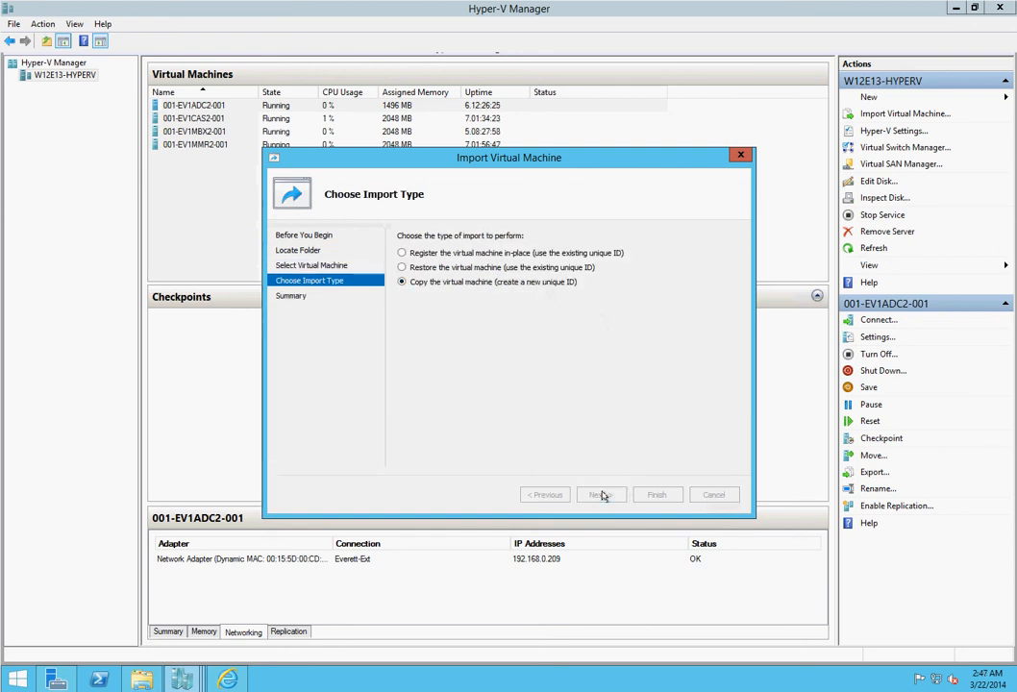
click(600, 494)
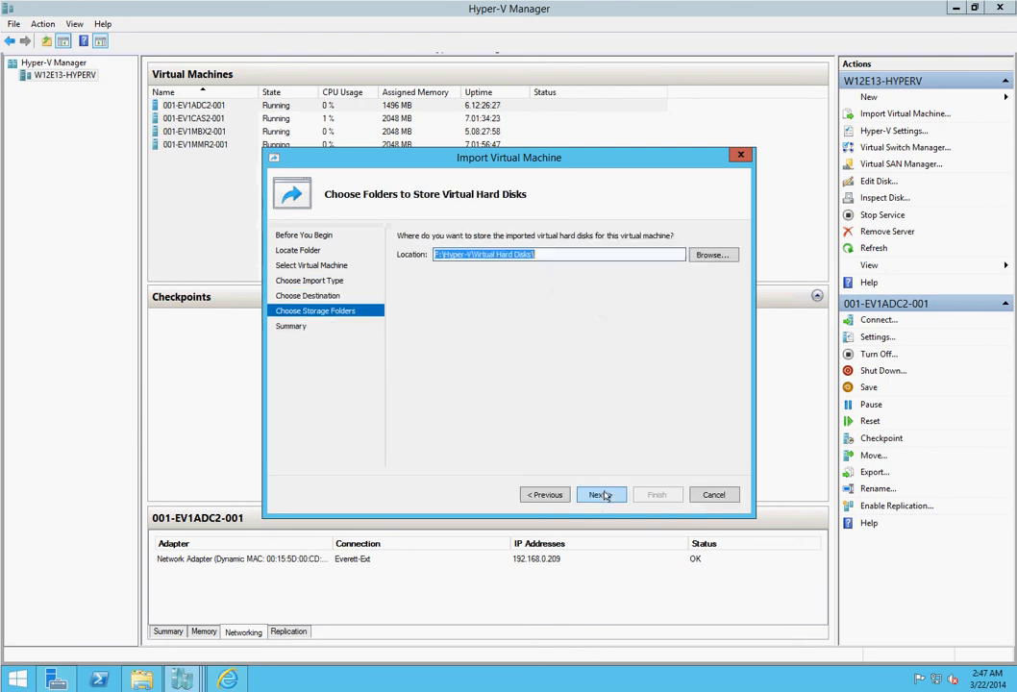
click(601, 495)
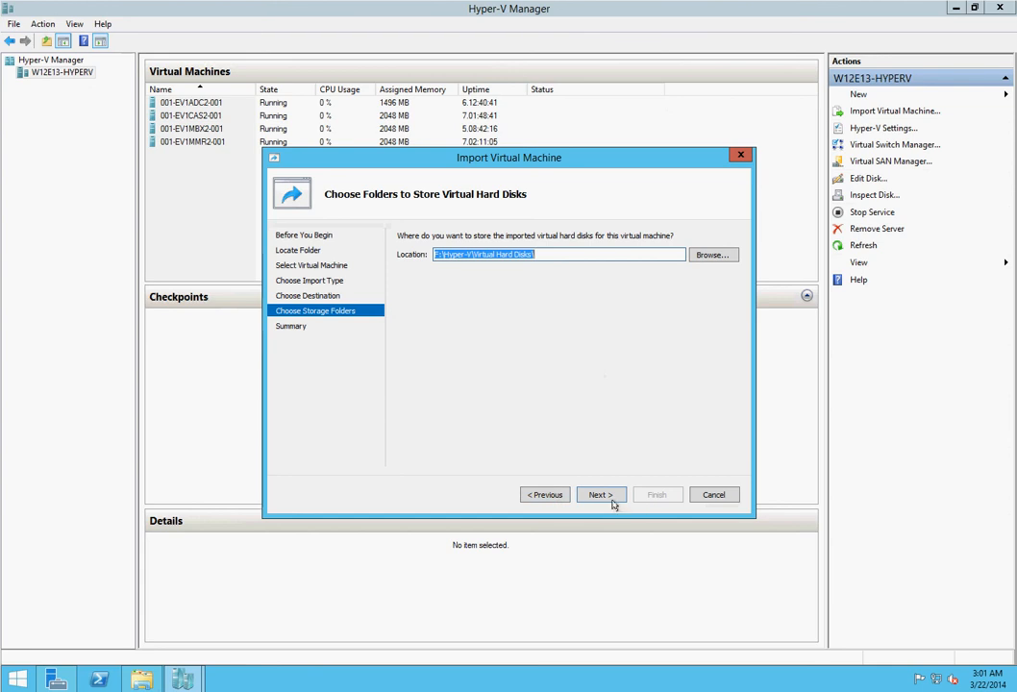
click(603, 495)
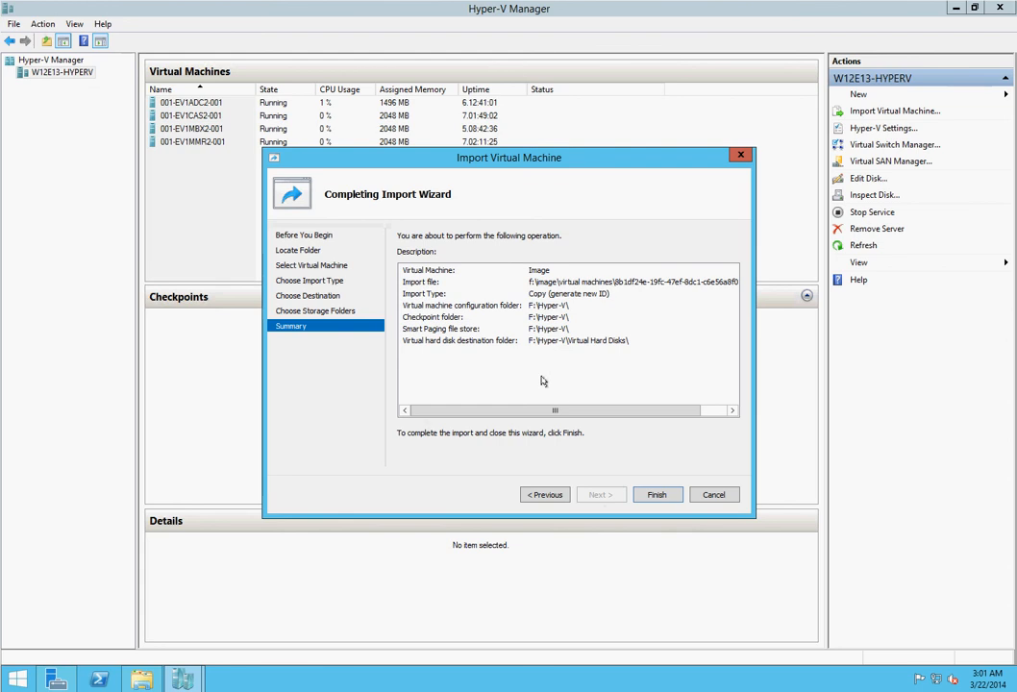
Review the import summary's source file, import type and destination folders, and complete the import of the Image machine
click(540, 272)
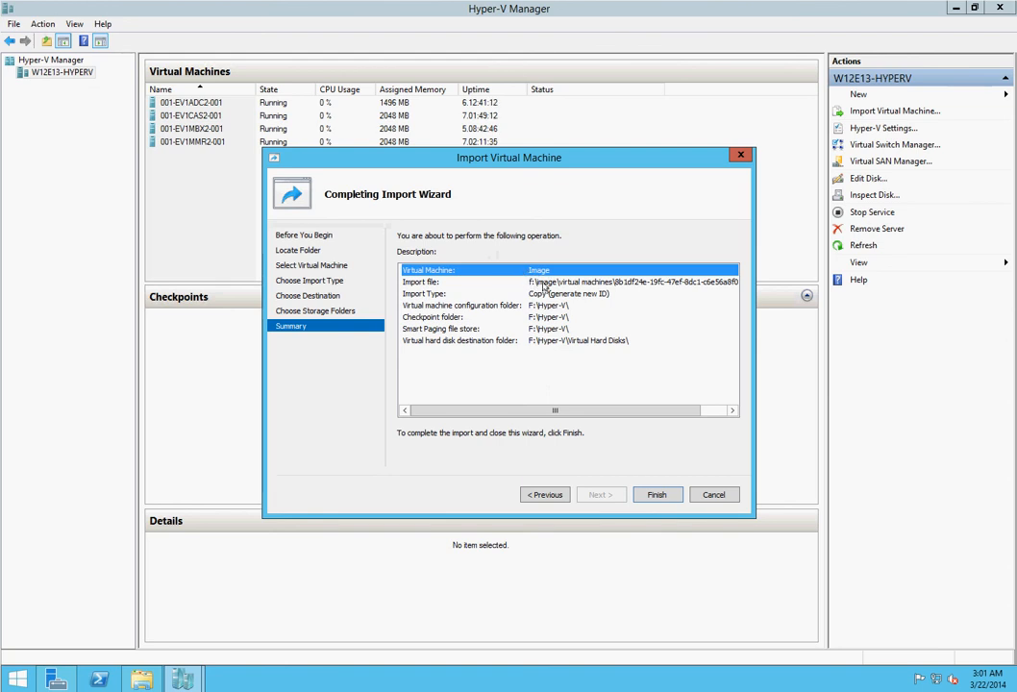
click(546, 282)
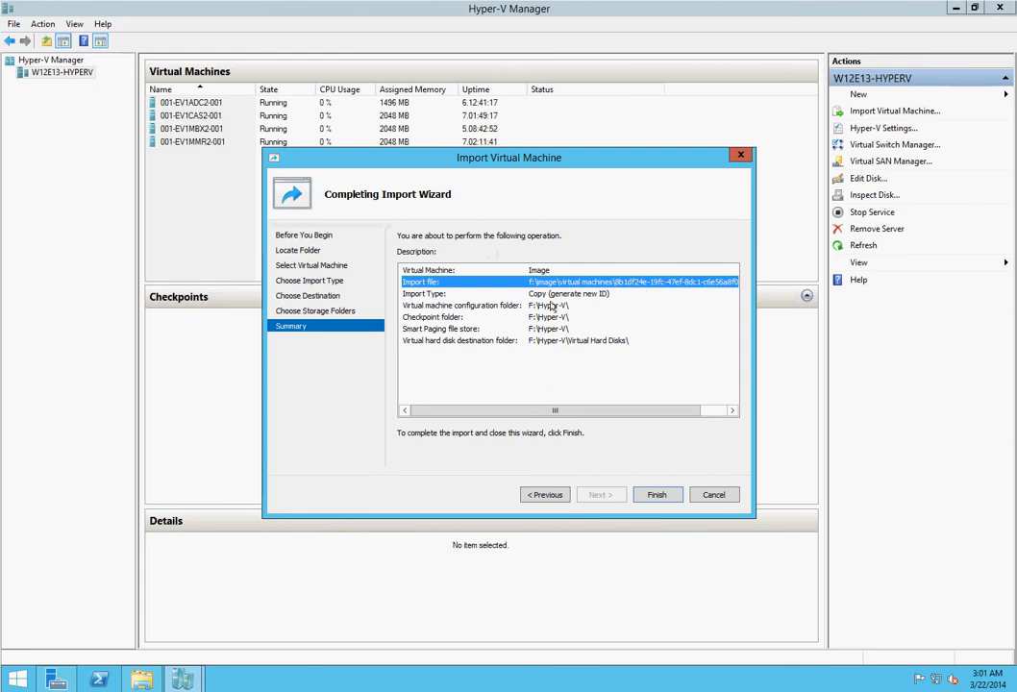
click(563, 295)
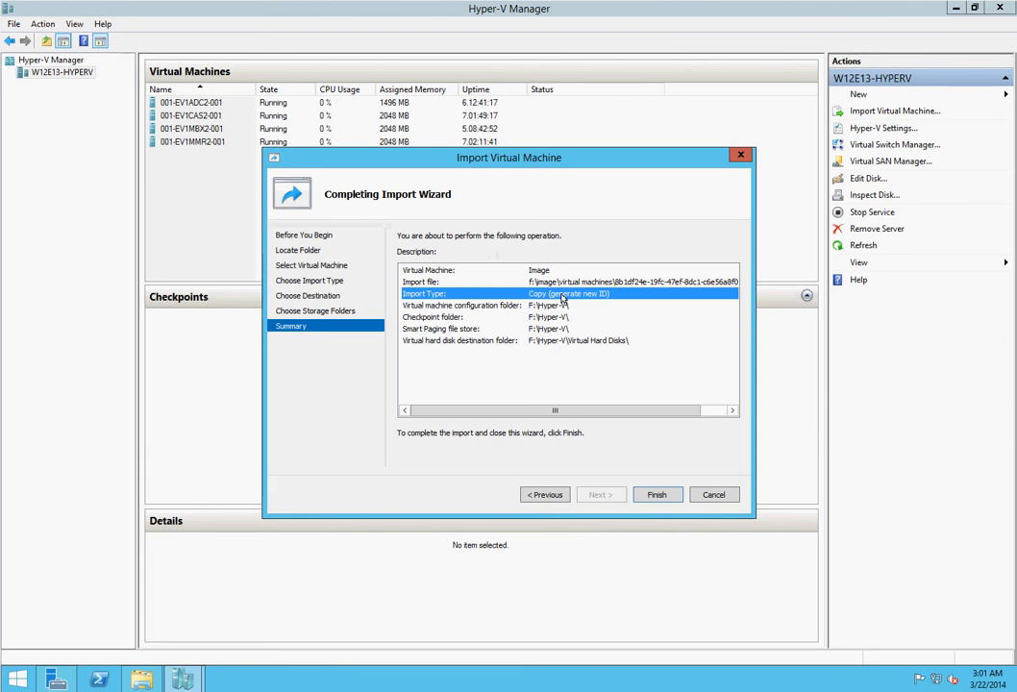
click(564, 306)
click(564, 317)
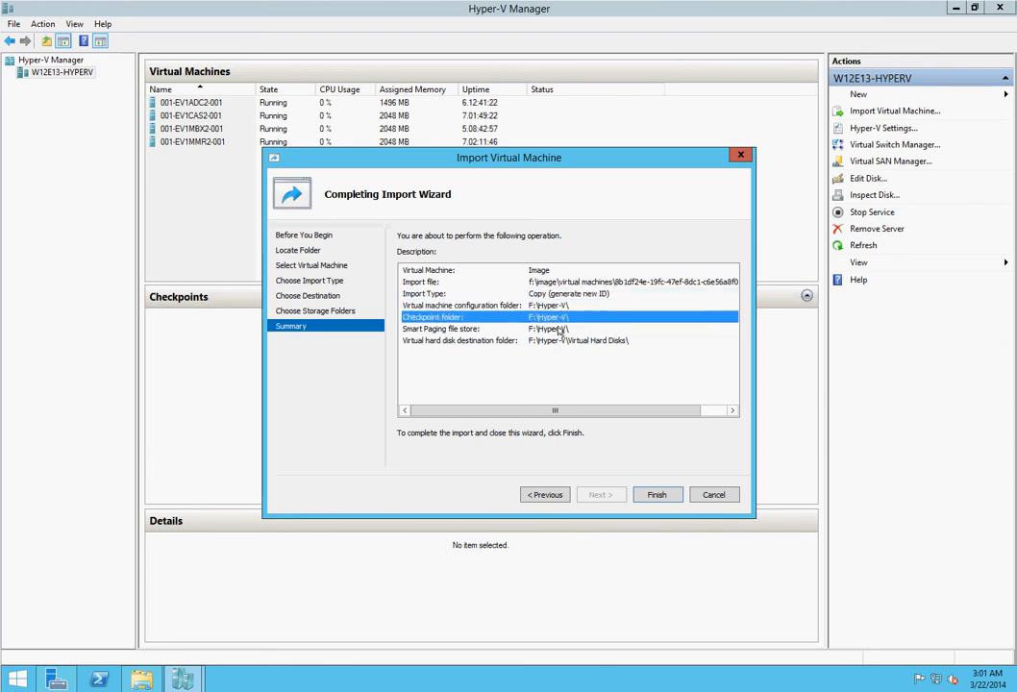
click(563, 329)
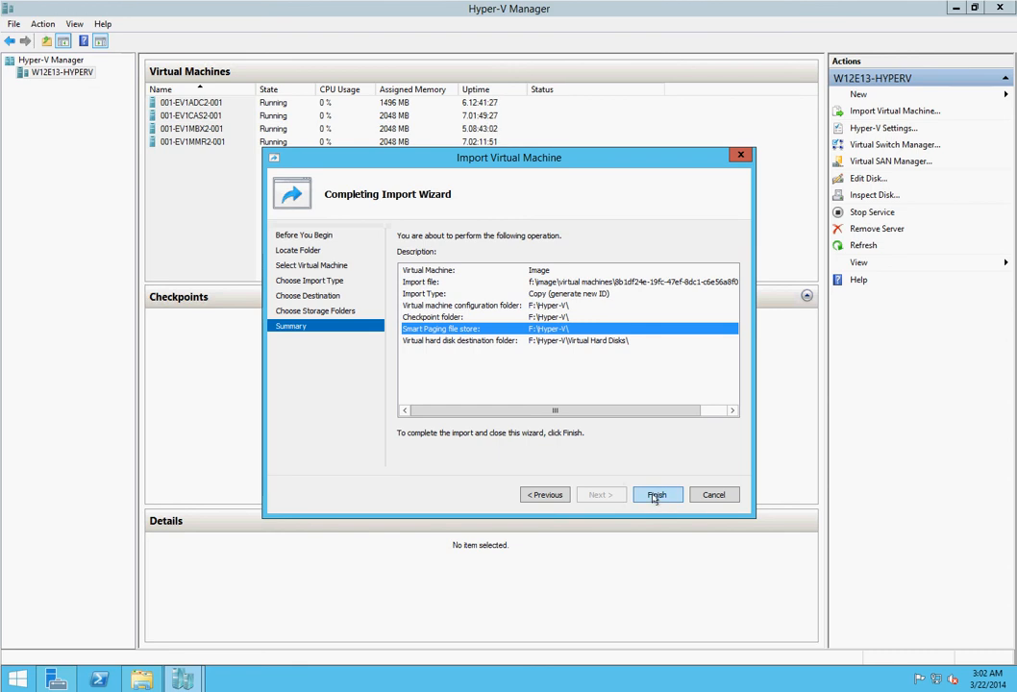
click(655, 496)
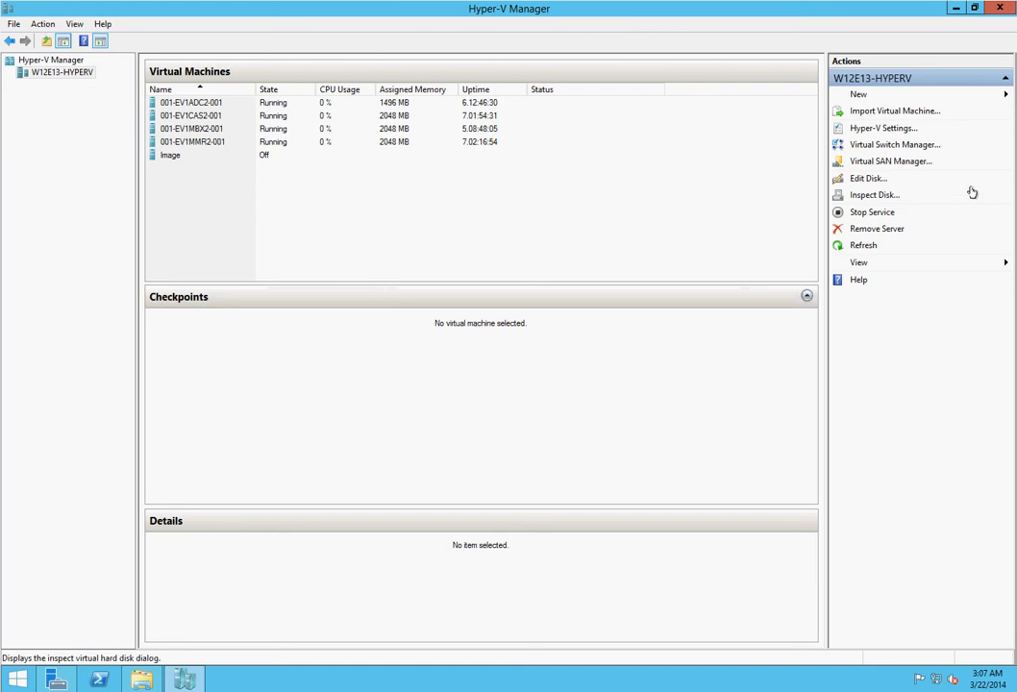
Rename the imported Image virtual machine as 001-EV1MBX2-002, copying the new name before confirming it
click(169, 158)
right_click(168, 158)
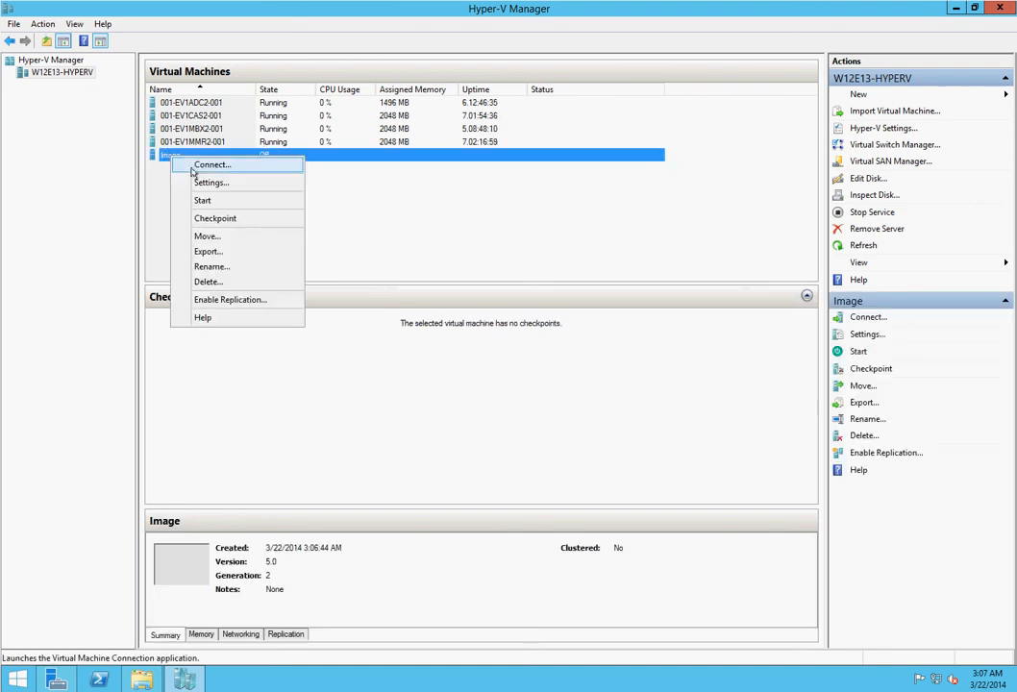
click(213, 268)
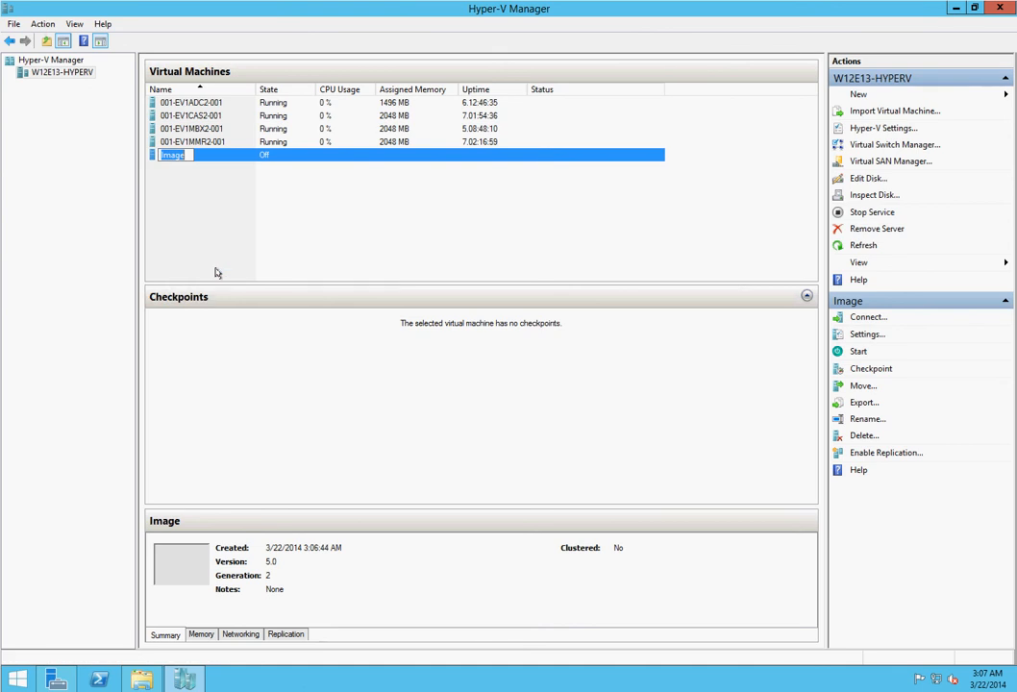
key(End)
key(BackSpace)
key(BackSpace)
key(BackSpace)
key(BackSpace)
key(BackSpace)
text(001-EV1M)
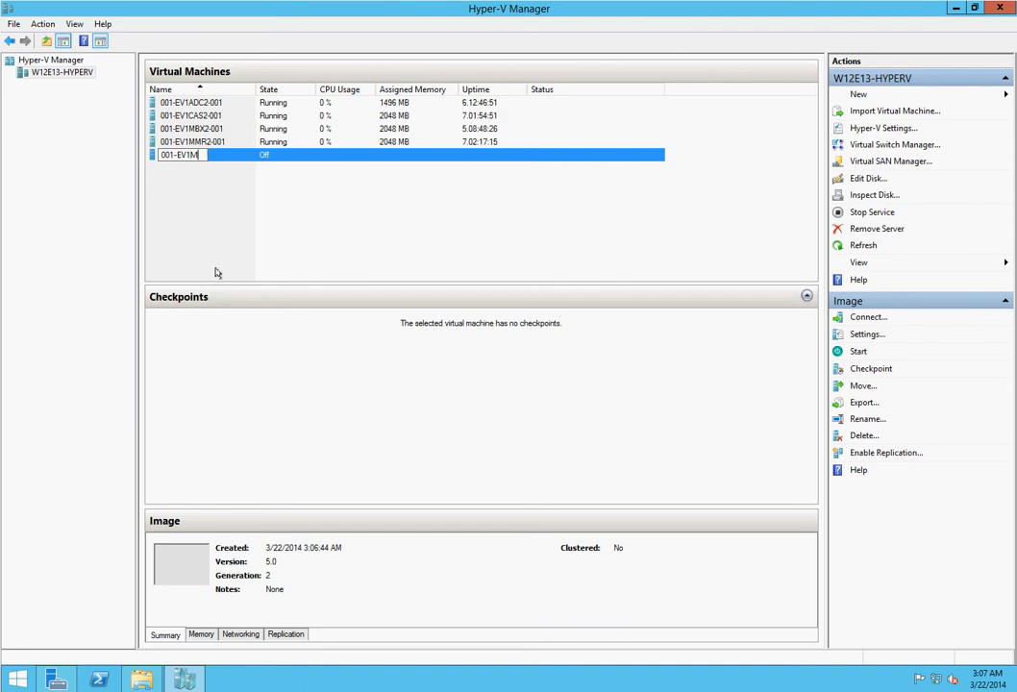
text(BX2-002)
key(ctrl+a)
key(ctrl+c)
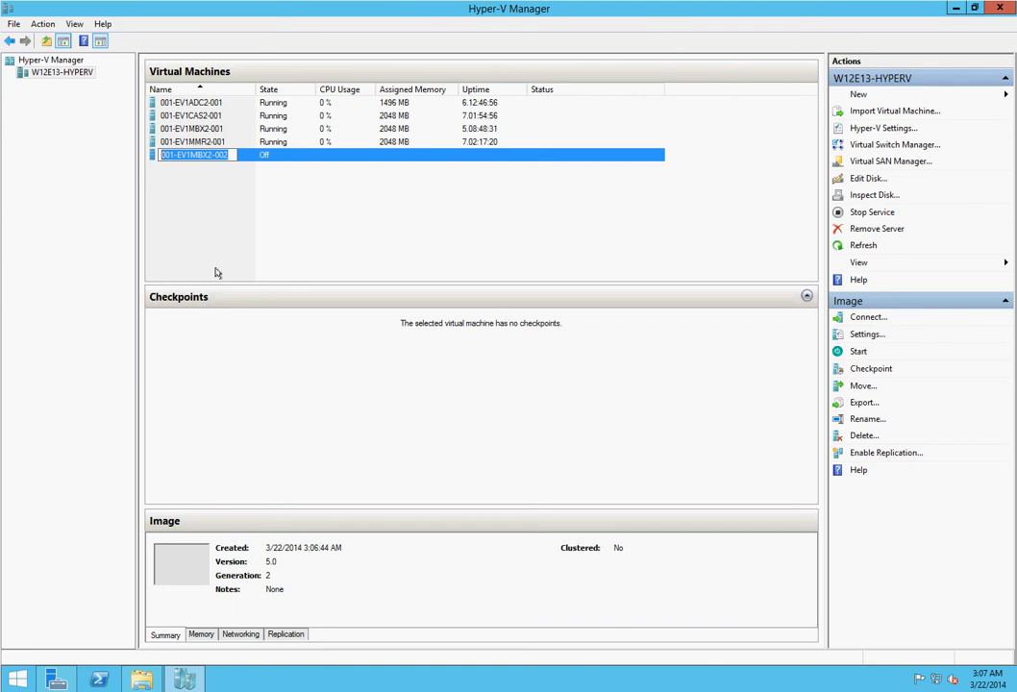
key(Return)
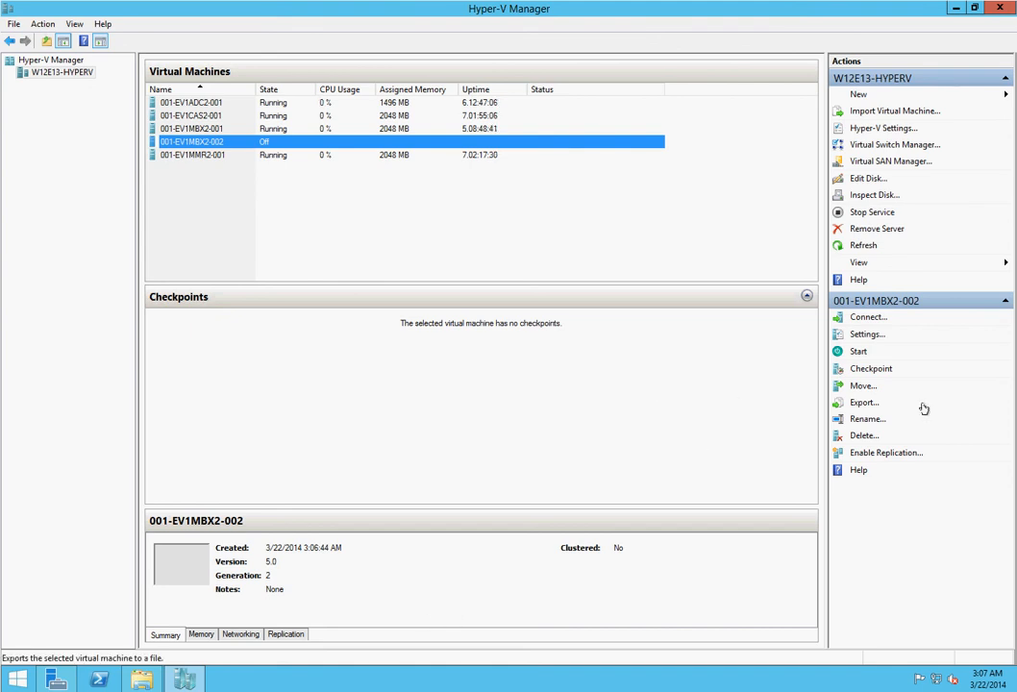
In the settings of 001-EV1MBX2-002, move the Image.vhdx hard drive to the first place in the boot order and apply it
click(867, 334)
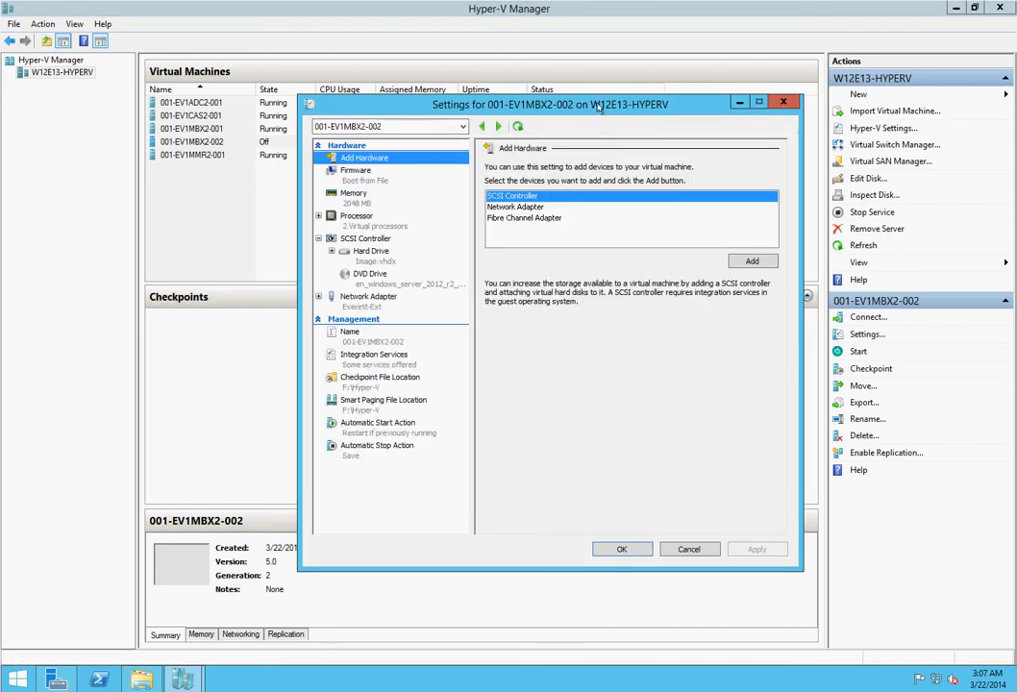
click(358, 173)
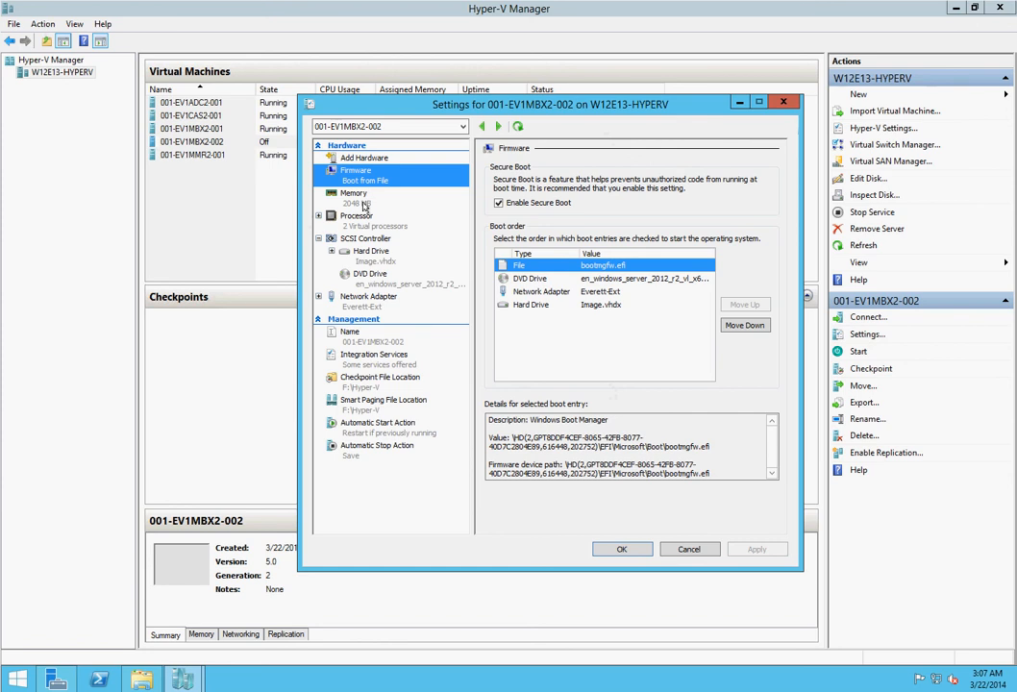
click(601, 304)
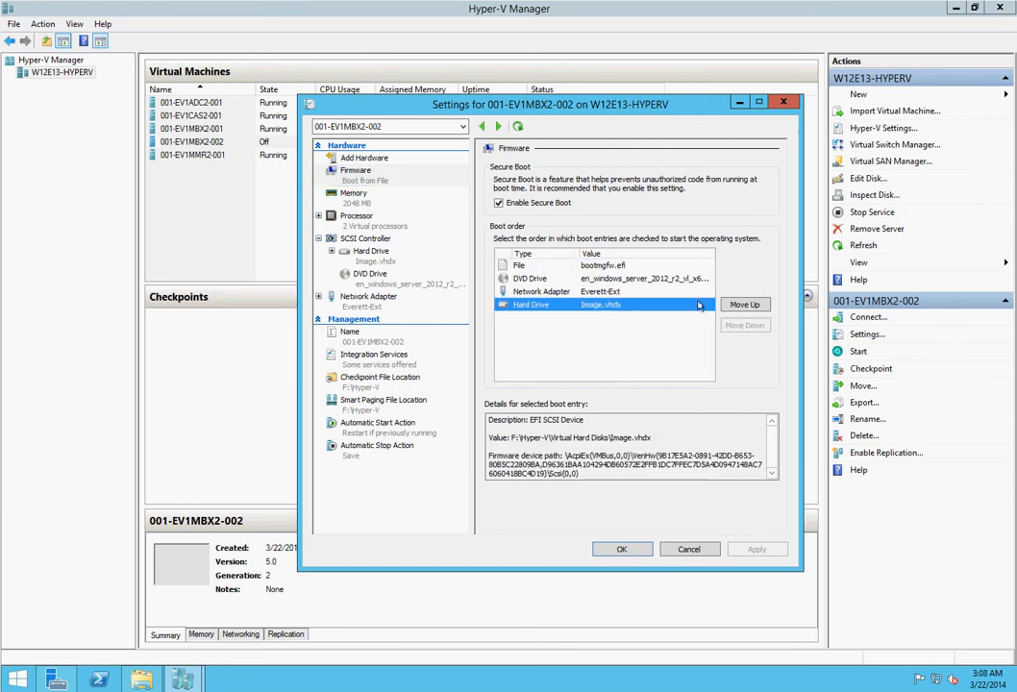
click(745, 304)
click(744, 304)
click(744, 304)
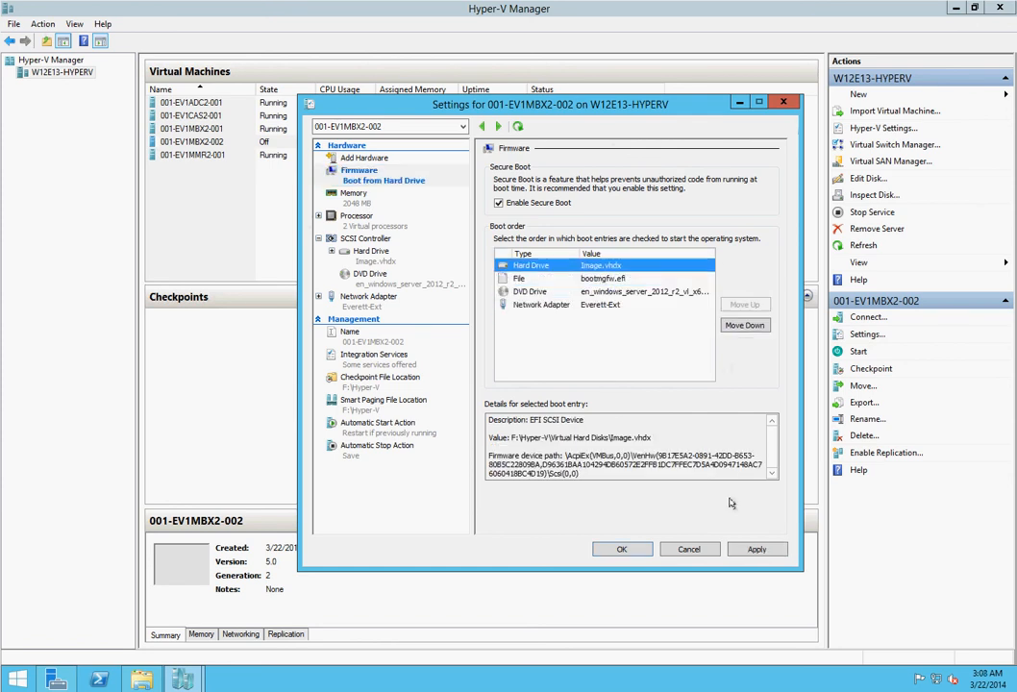
click(758, 550)
Check the machine's processor and memory settings, and open the settings of its Image.vhdx hard drive
click(356, 217)
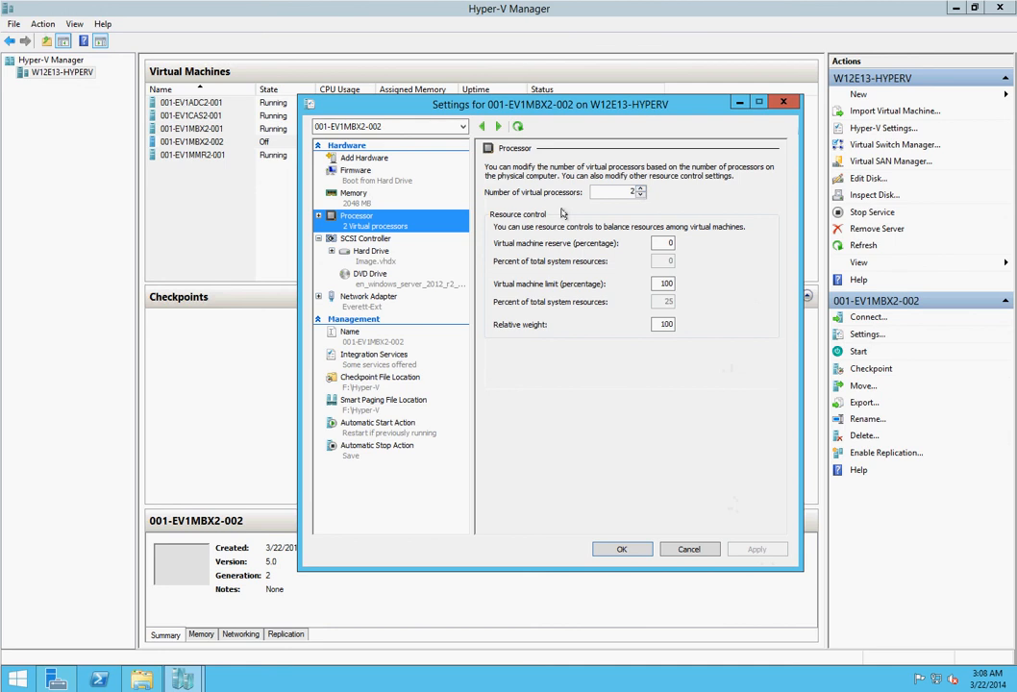
click(356, 196)
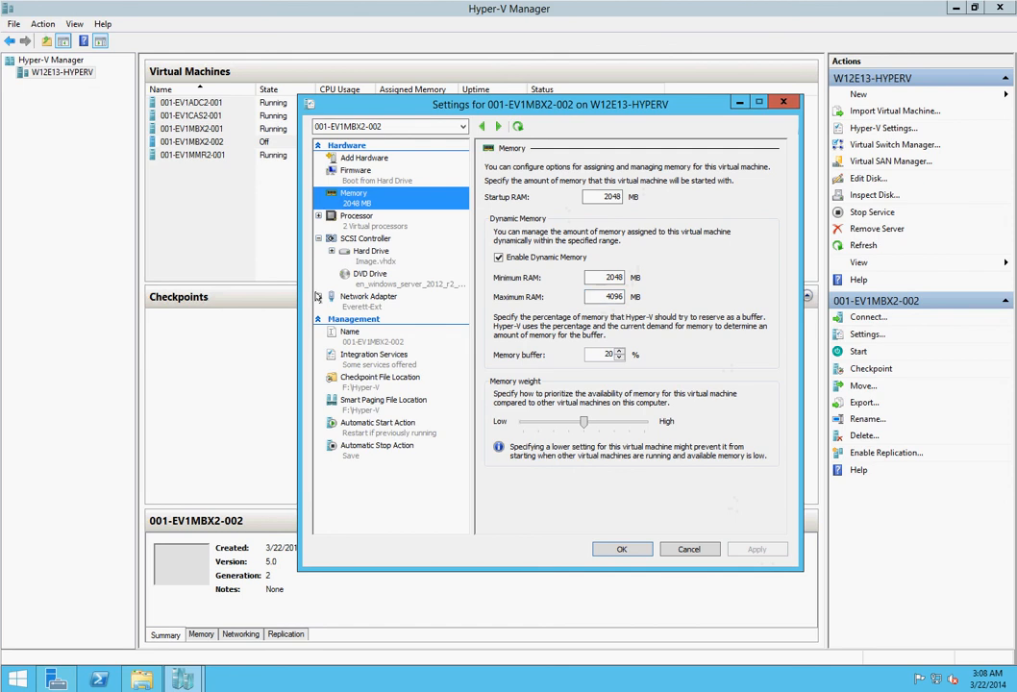
click(372, 252)
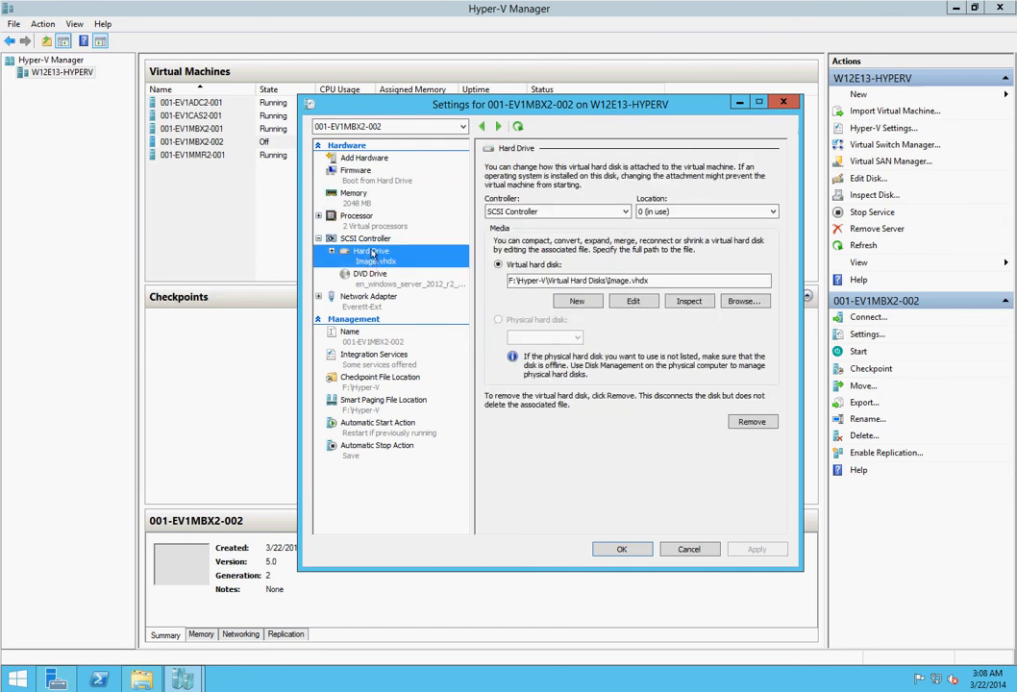
click(631, 301)
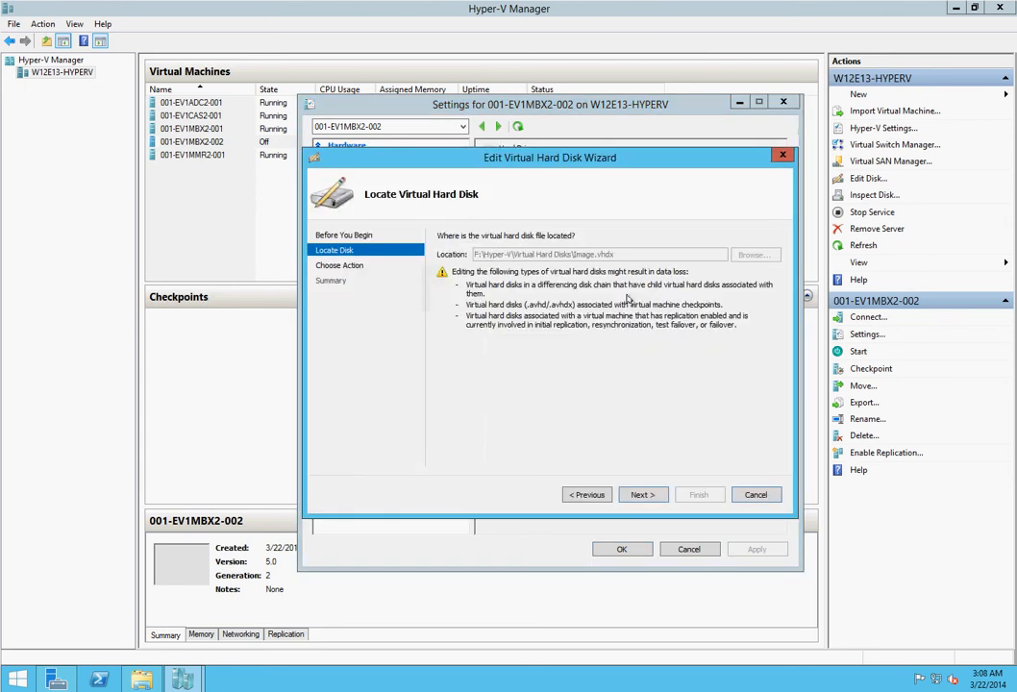
click(652, 496)
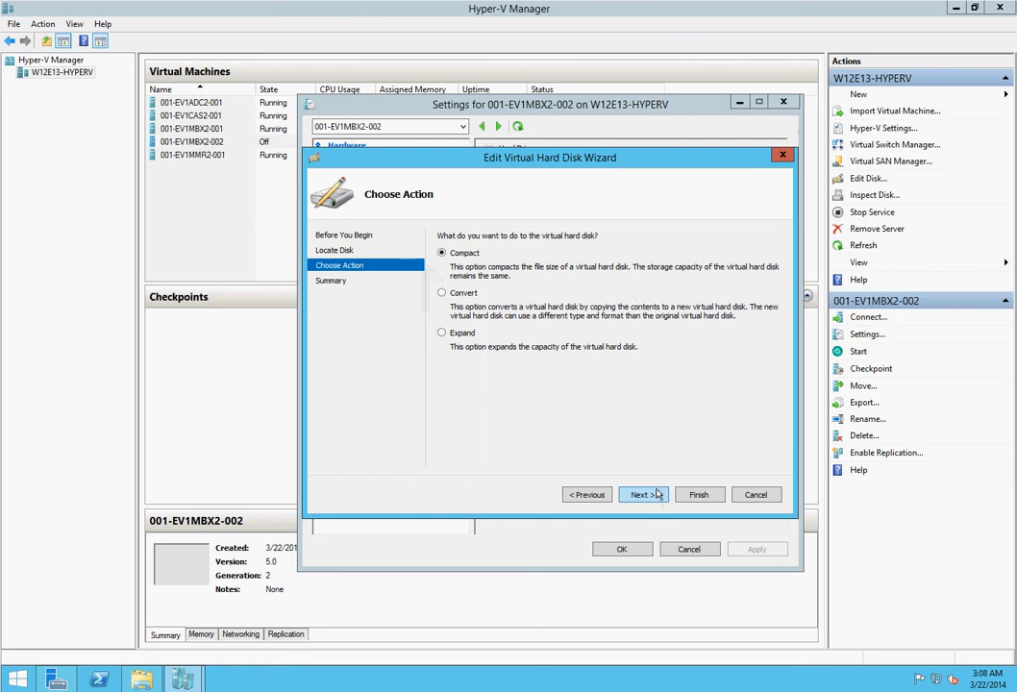
click(756, 494)
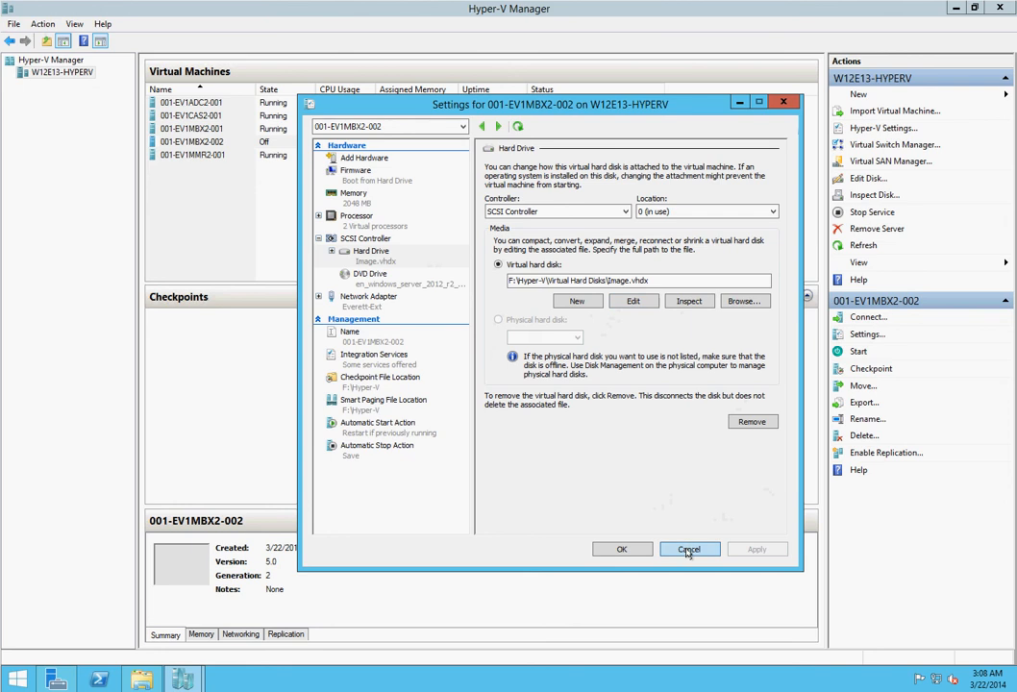
Switch to File Explorer and rename Image.vhdx in the Virtual Hard Disks folder as 001-EV1MBX2-002.vhdx
click(134, 680)
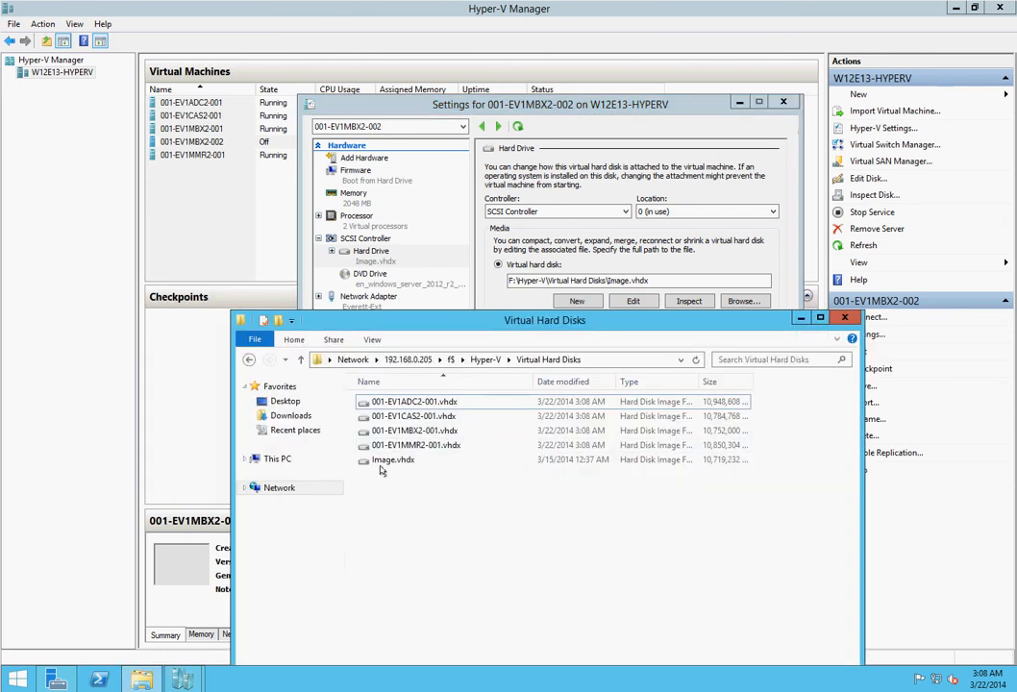
right_click(344, 461)
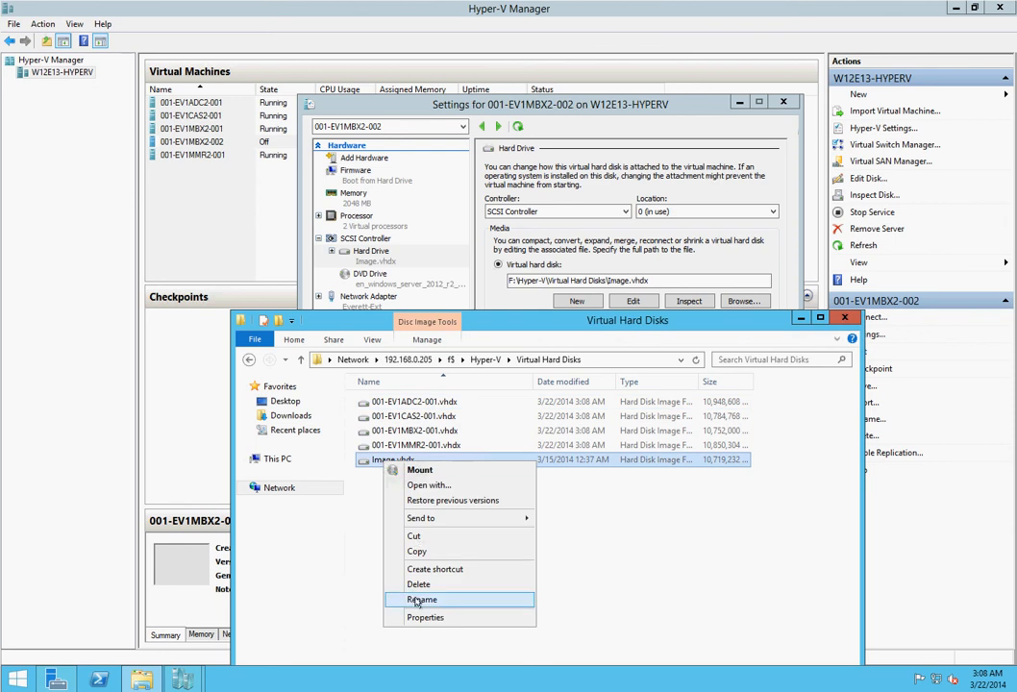
click(356, 594)
key(ctrl+v)
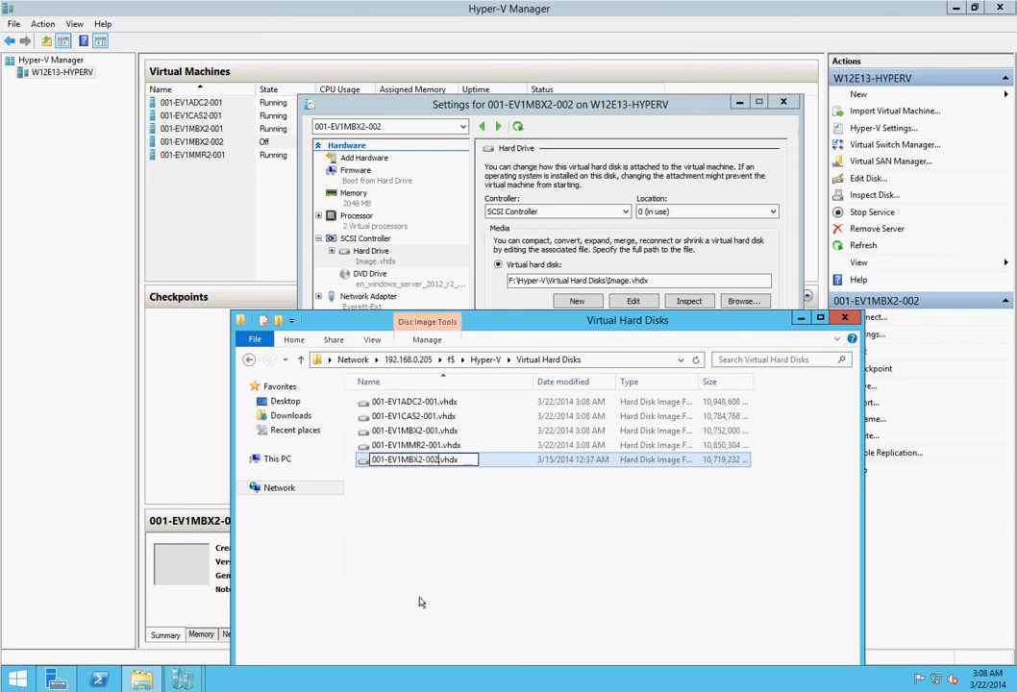
click(478, 582)
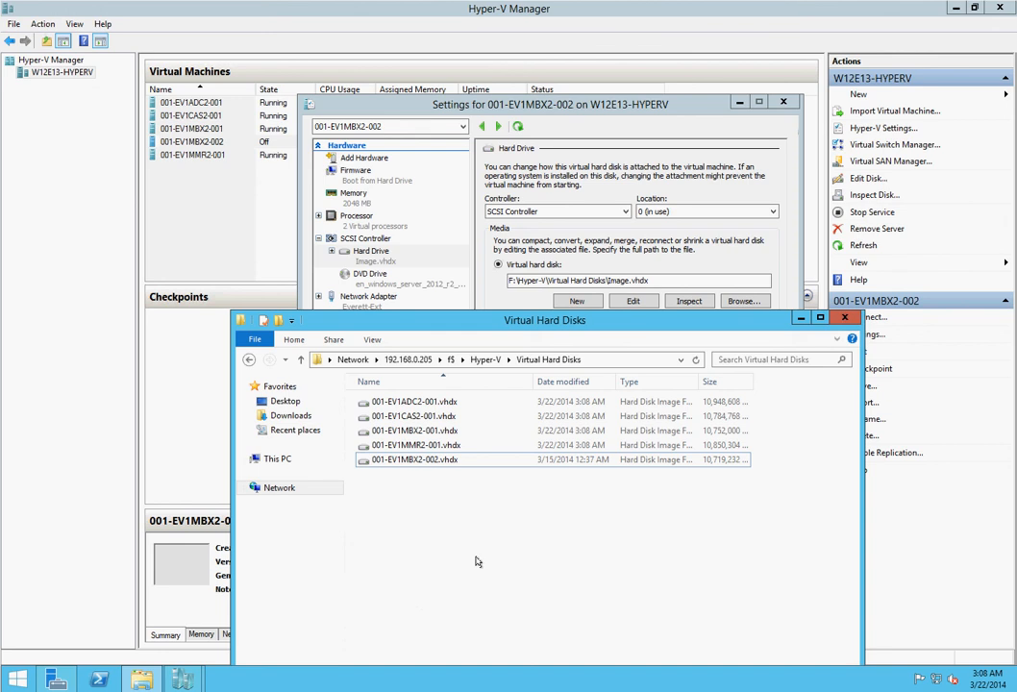
Back in the settings of 001-EV1MBX2-002, choose 001-ev1mbx2-002.vhdx from F:\hyper-v\virtual hard disks as its virtual hard disk
click(755, 258)
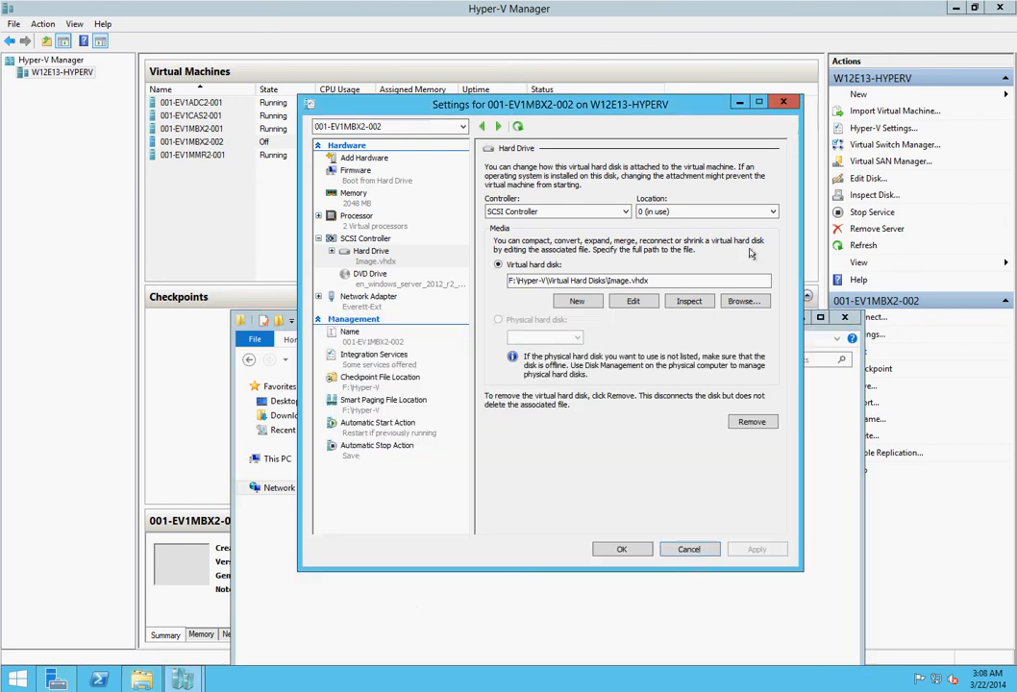
click(734, 300)
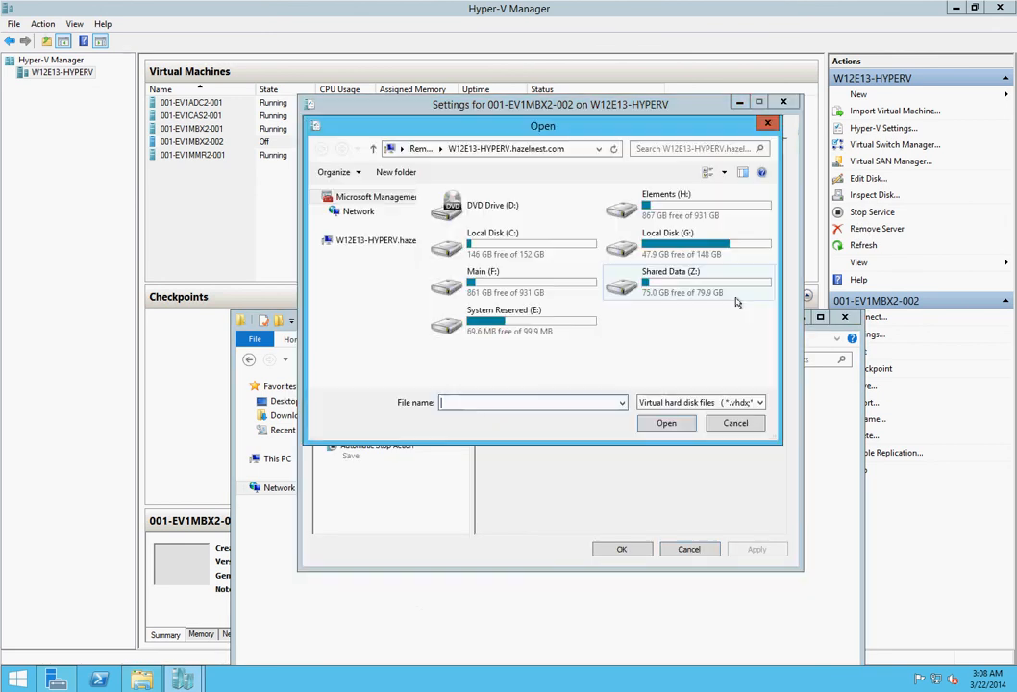
double_click(507, 290)
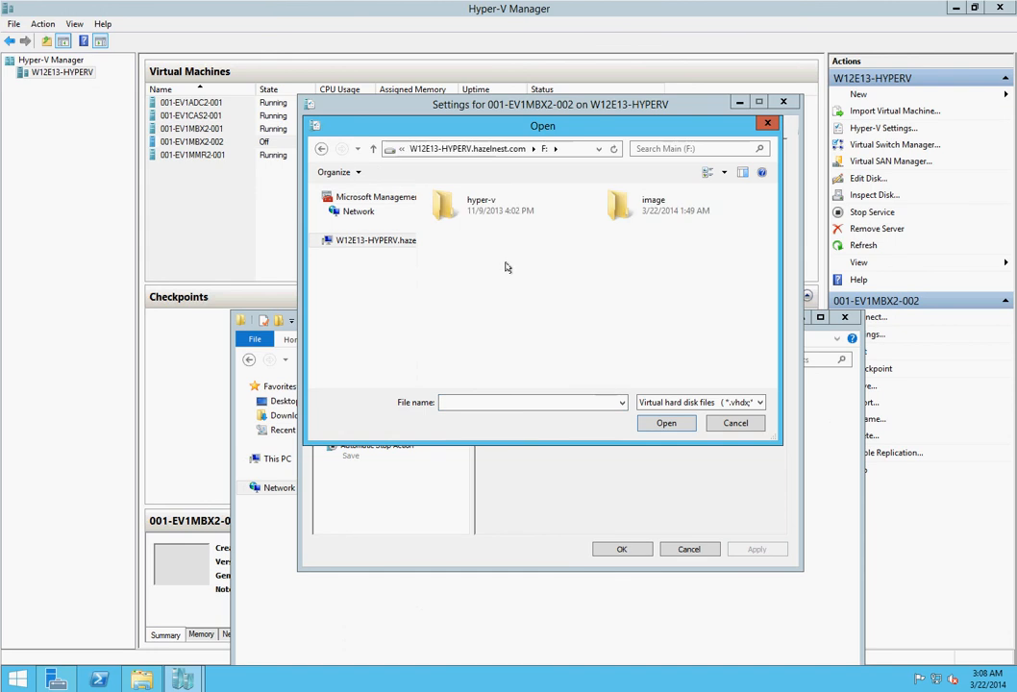
click(491, 219)
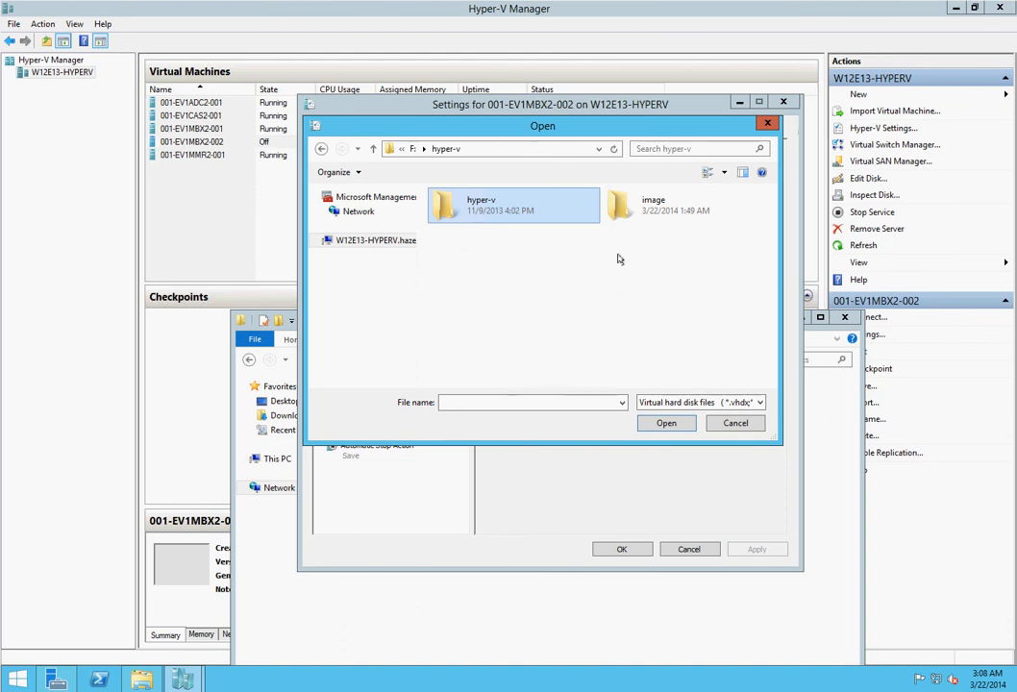
double_click(583, 218)
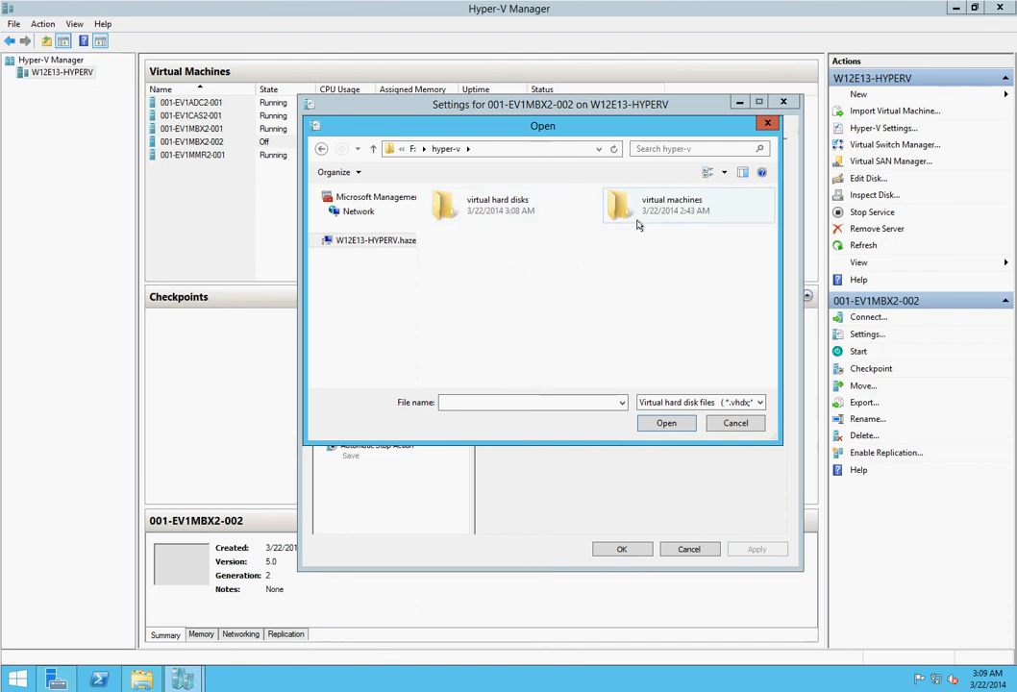
double_click(502, 204)
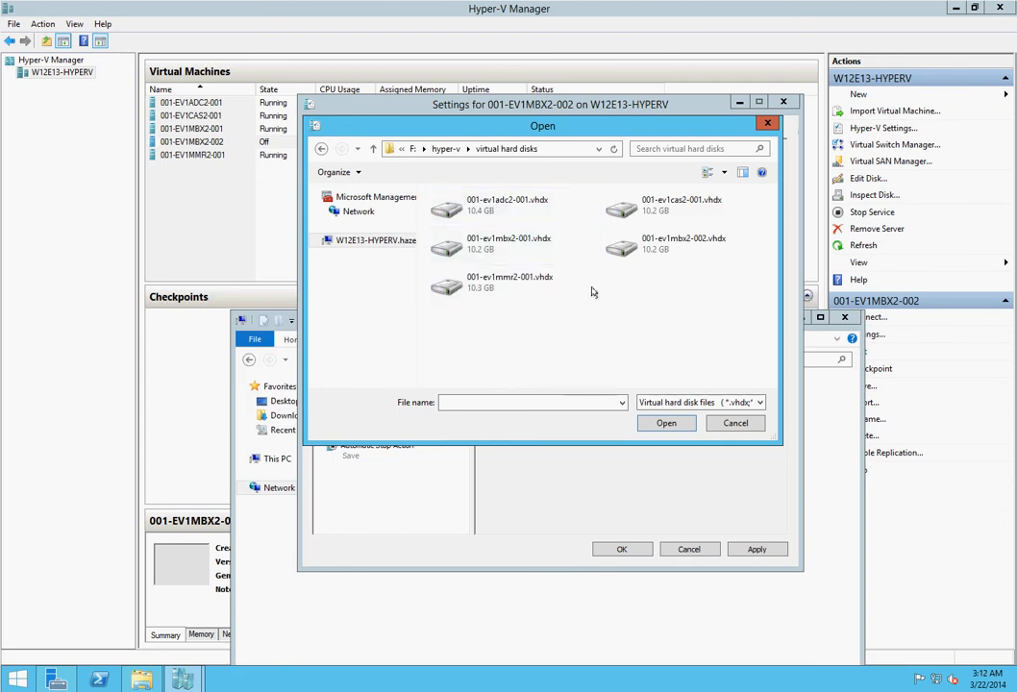
click(656, 242)
click(662, 421)
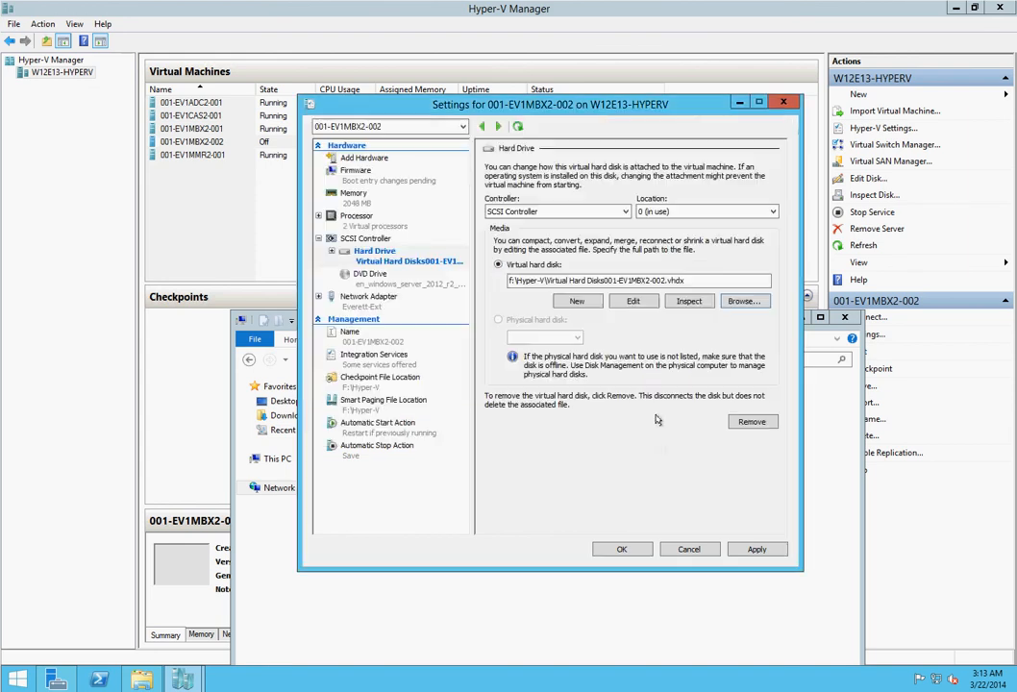
Apply the hard drive change, then close both the Virtual Hard Disks folder window and the machine's settings
click(757, 550)
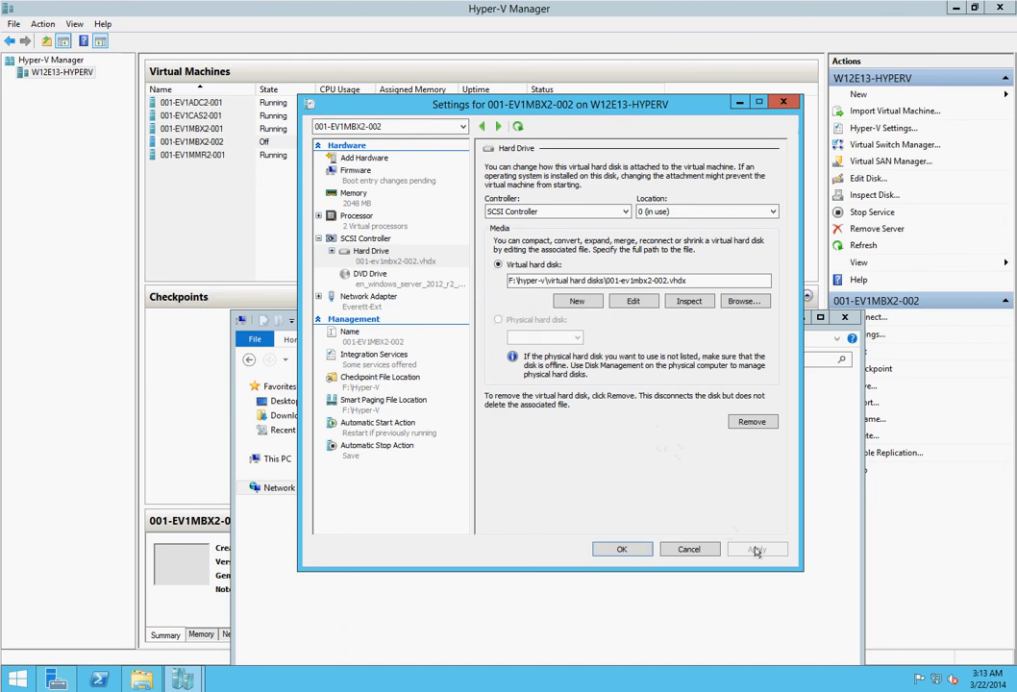
click(843, 317)
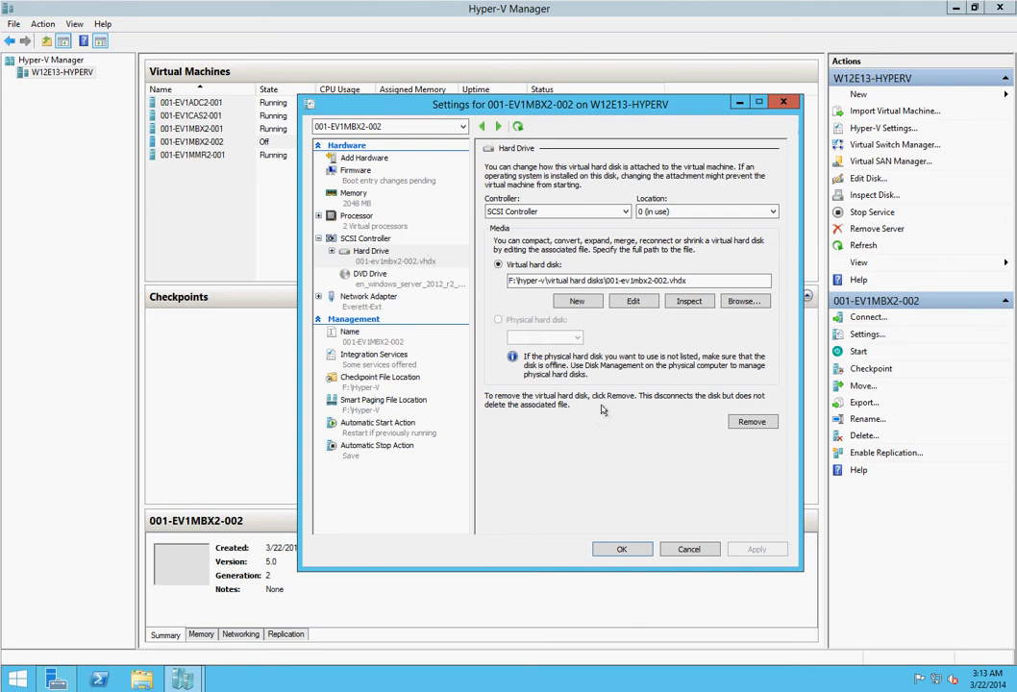
click(620, 550)
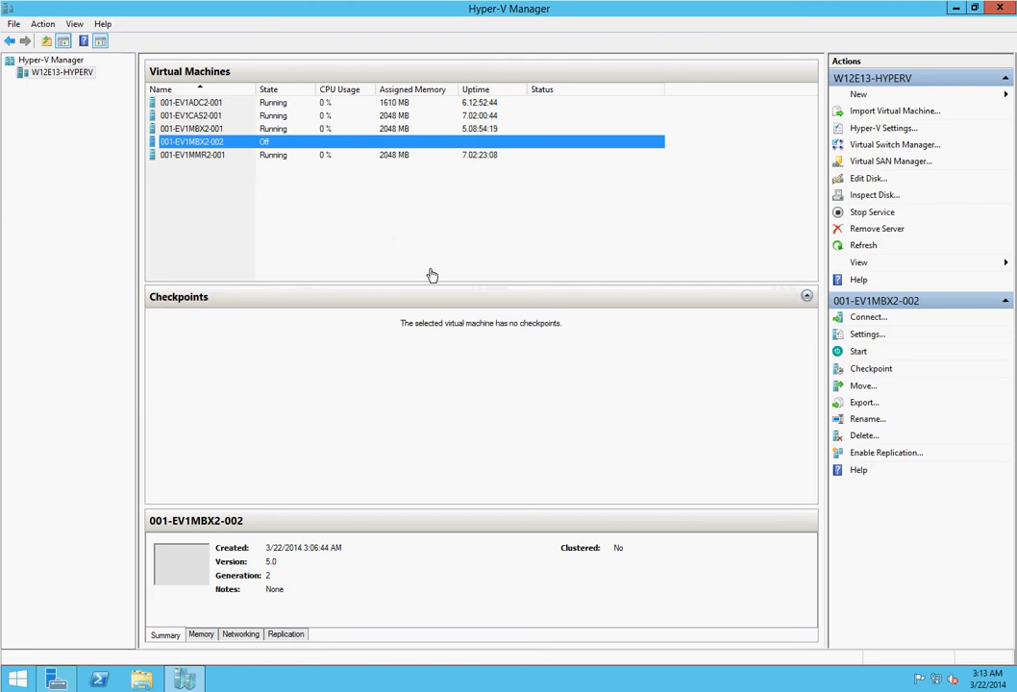
Start 001-EV1MBX2-002 and, in its Windows setup, keep the United States regional settings and accept the license terms
click(858, 352)
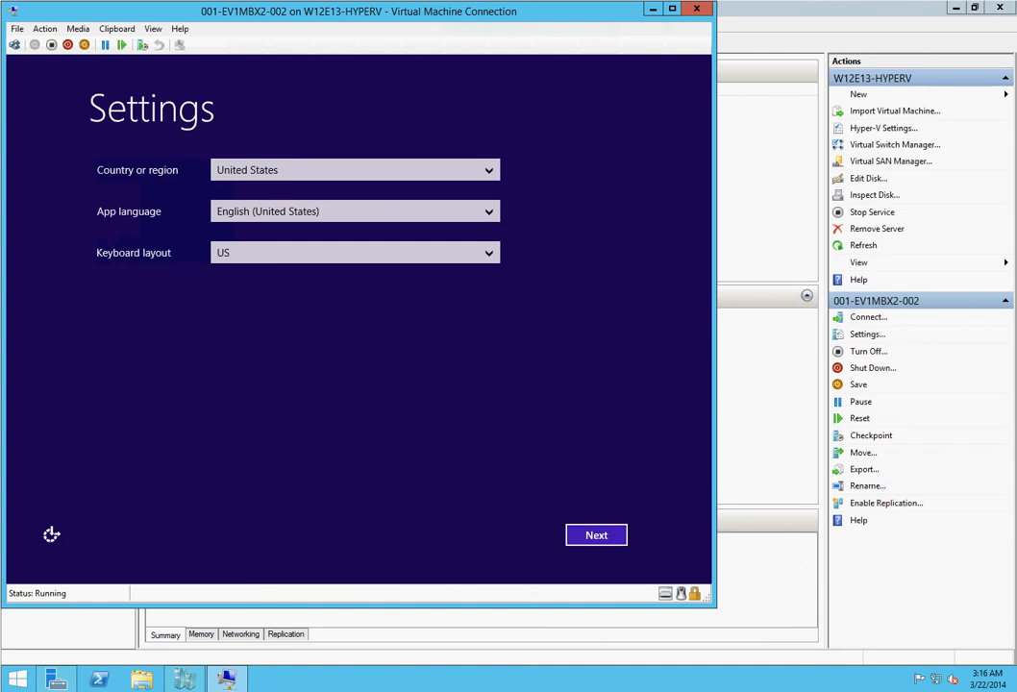
click(594, 538)
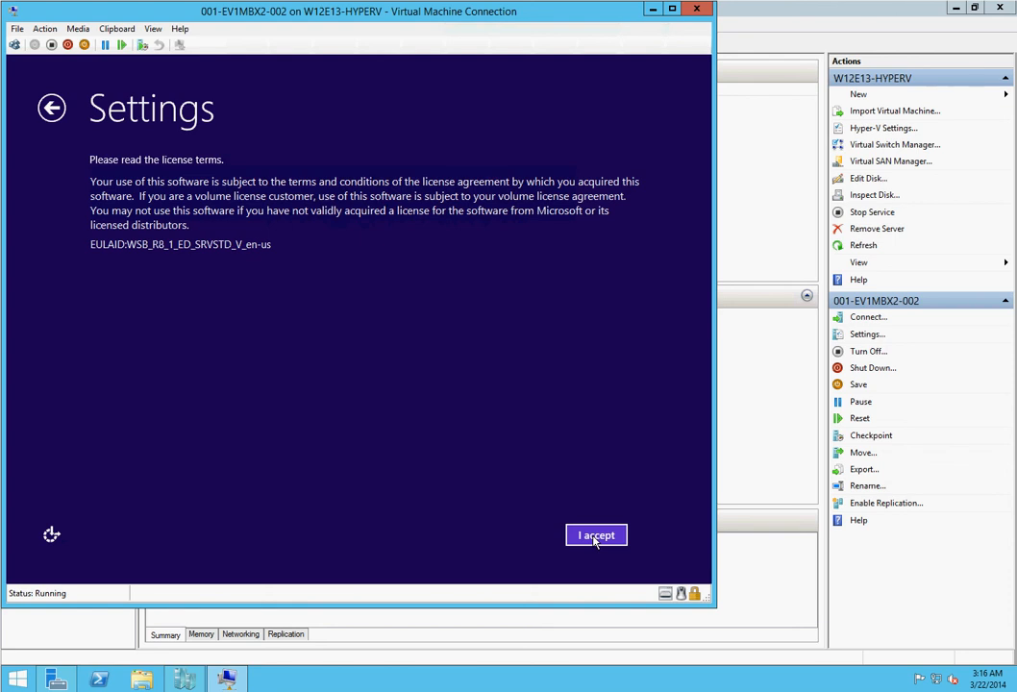
click(596, 537)
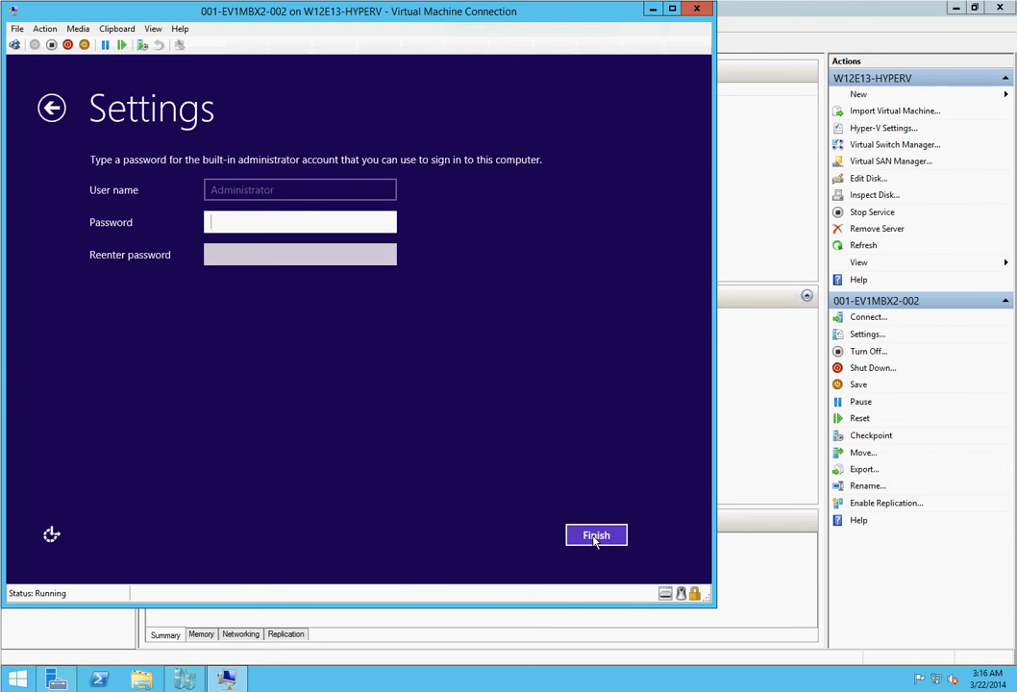